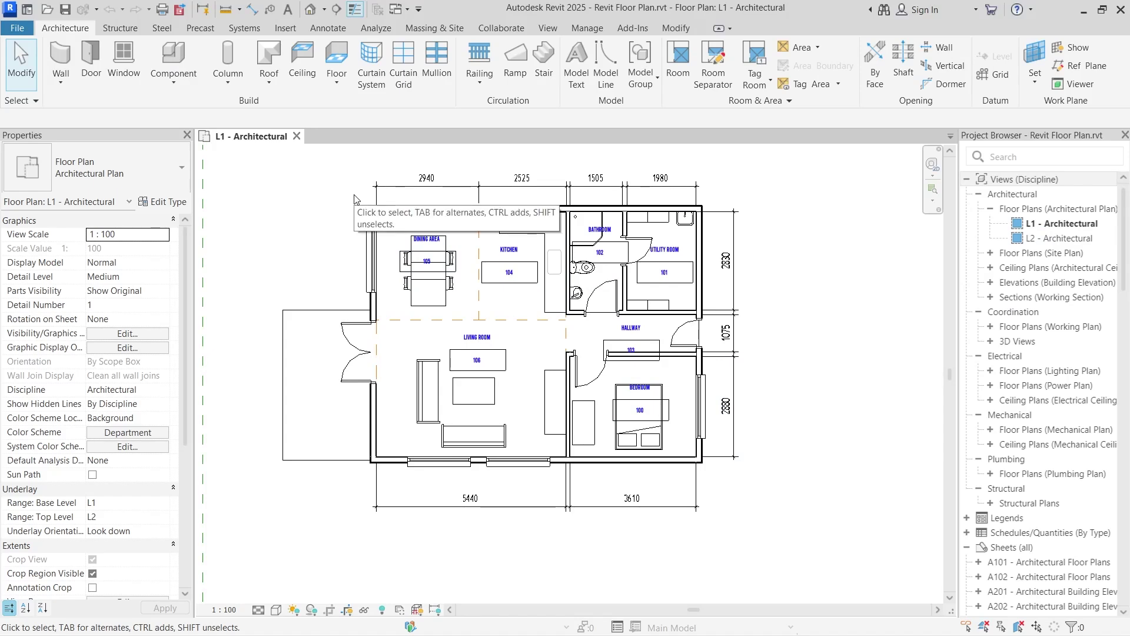
Zoom into the kitchen and review the KITCHEN room tag's type properties without changing them
{"action": "scroll", "coordinate": [332, 192], "scroll_direction": "up", "scroll_amount": 1}
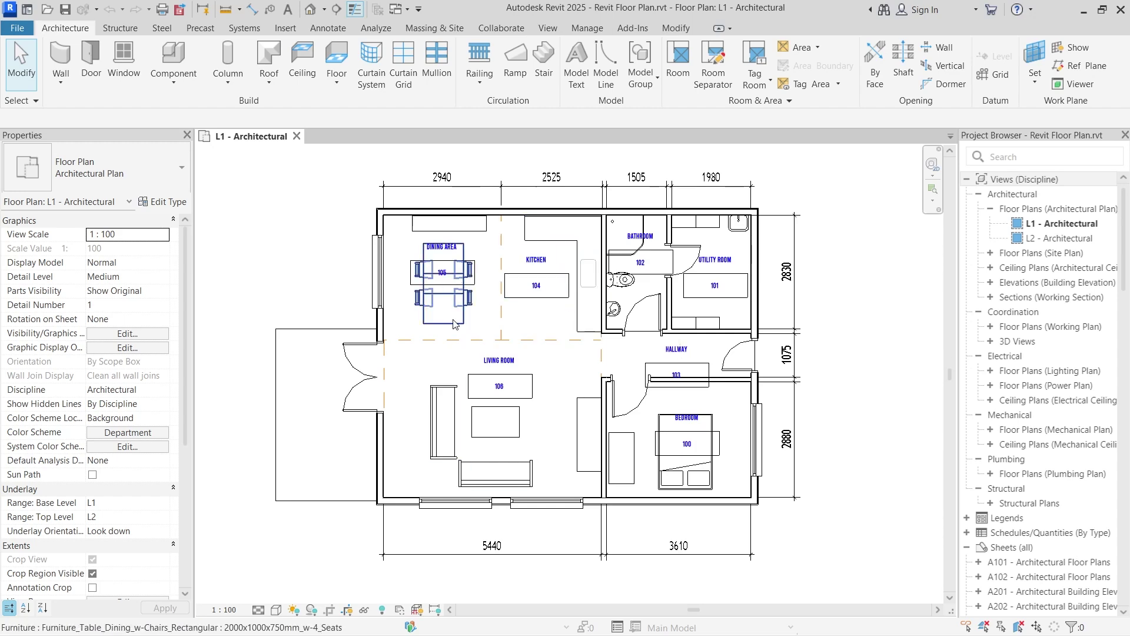
{"action": "scroll", "coordinate": [777, 295], "scroll_direction": "up", "scroll_amount": 1}
{"action": "scroll", "coordinate": [806, 243], "scroll_direction": "down", "scroll_amount": 1}
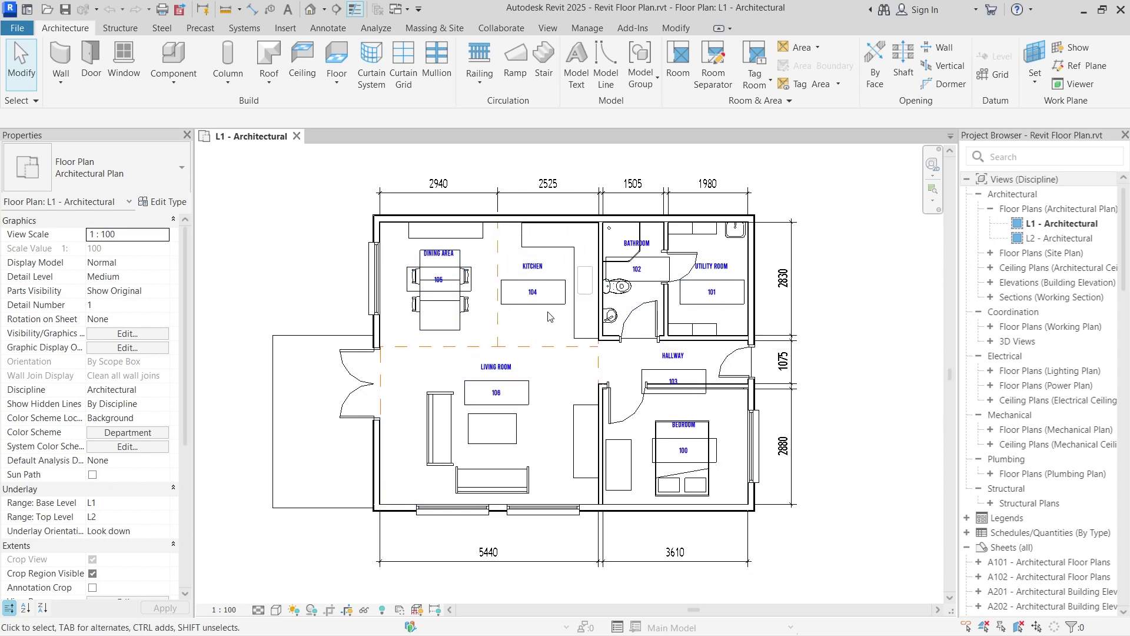
{"action": "left_click", "coordinate": [531, 278]}
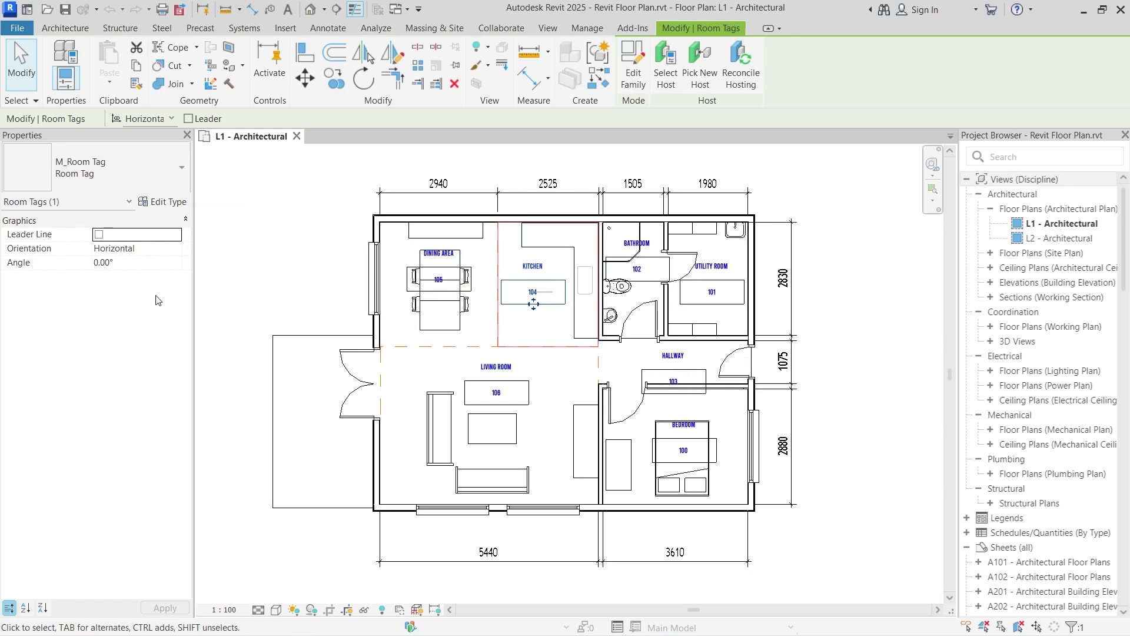
{"action": "left_click", "coordinate": [143, 203]}
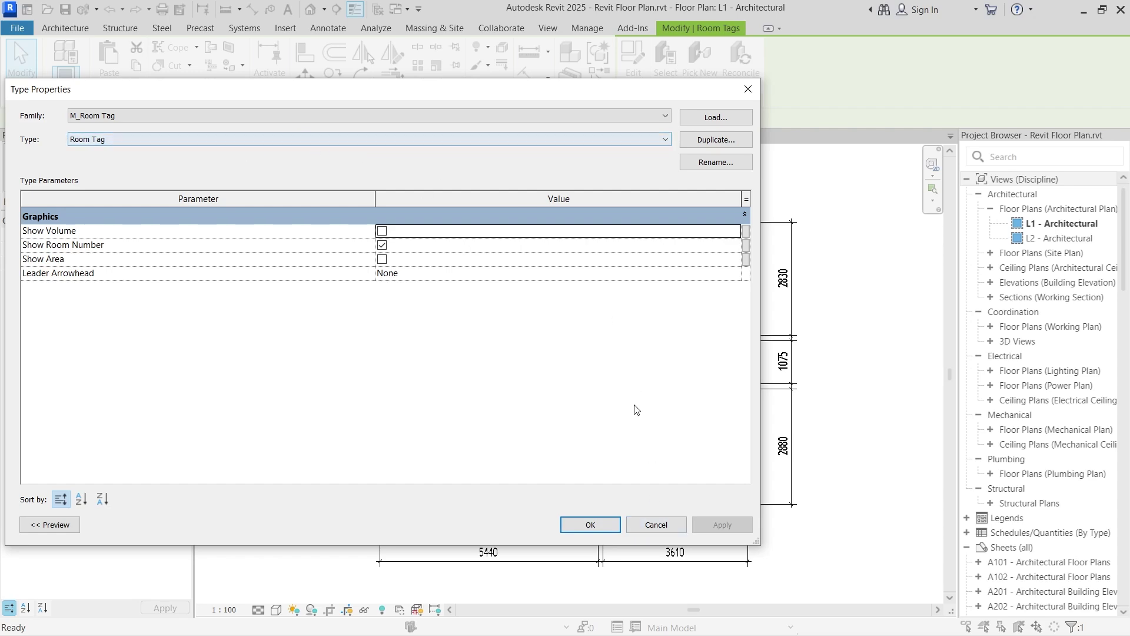
{"action": "left_click", "coordinate": [663, 526]}
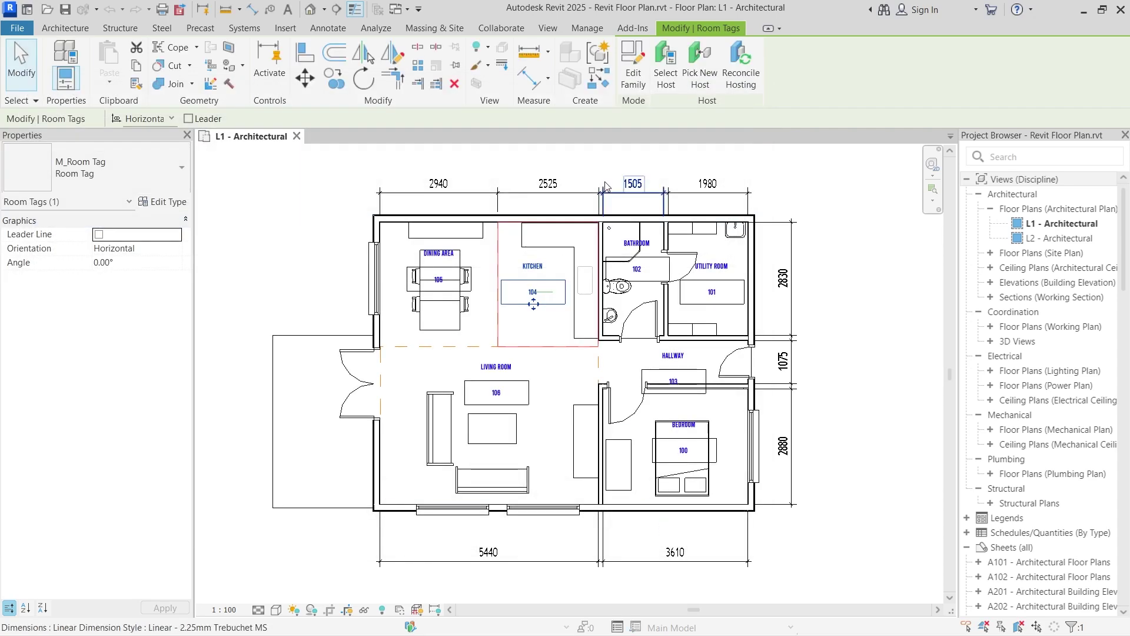
Try editing the KITCHEN tag text twice, cancelling each time and leaving it unchanged
{"action": "scroll", "coordinate": [518, 274], "scroll_direction": "up", "scroll_amount": 2}
{"action": "left_click", "coordinate": [538, 263]}
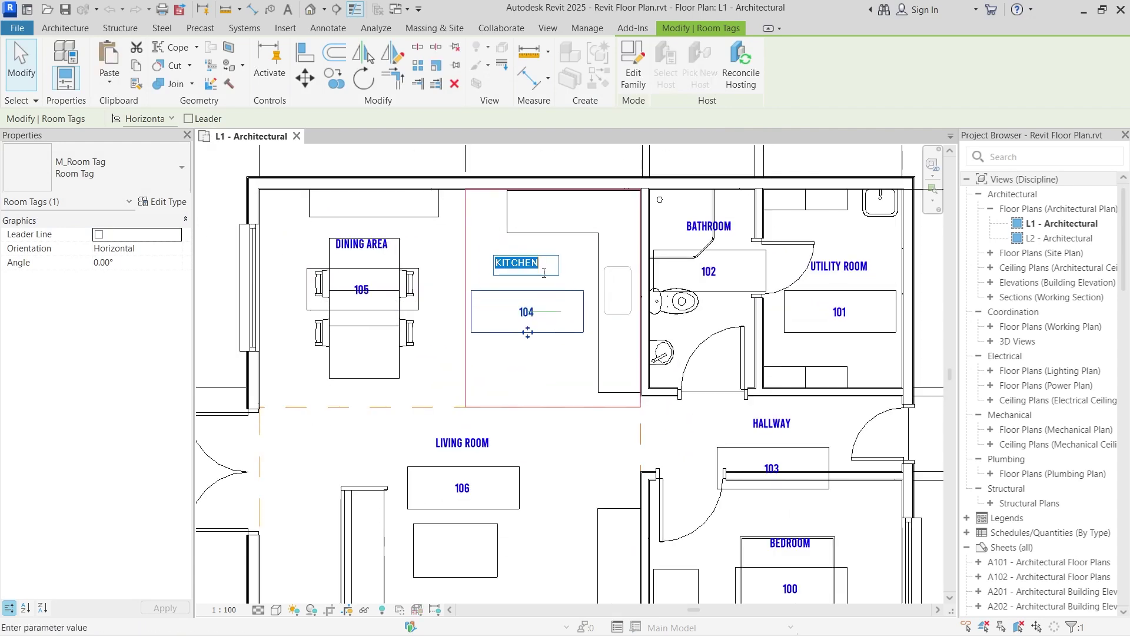
{"action": "key", "text": "Escape"}
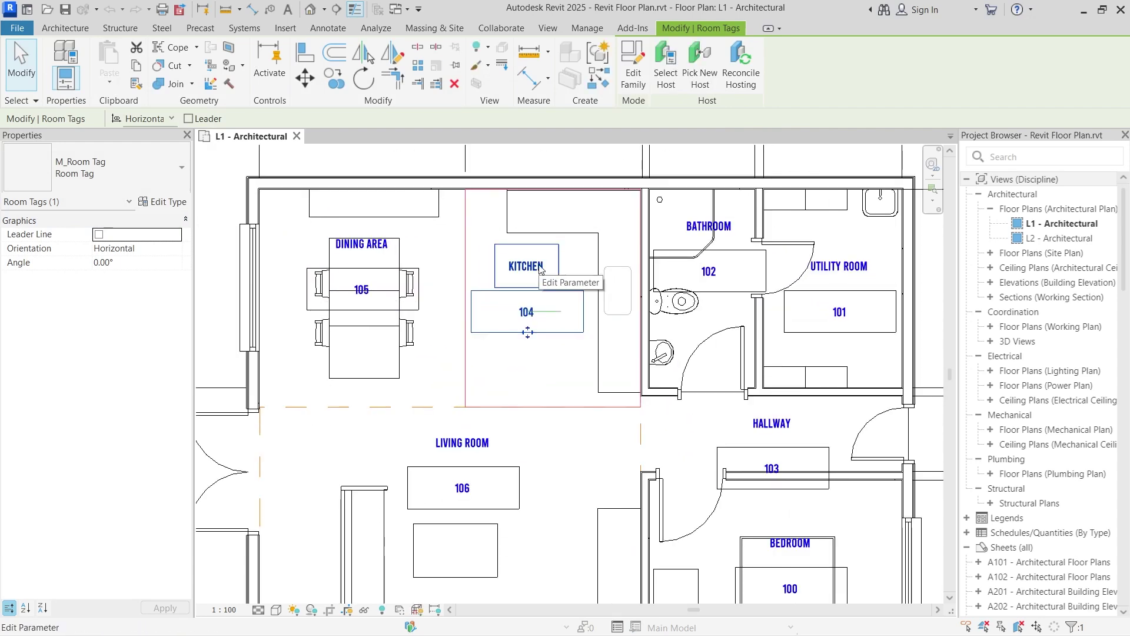
{"action": "left_click", "coordinate": [540, 269]}
{"action": "key", "text": "Escape"}
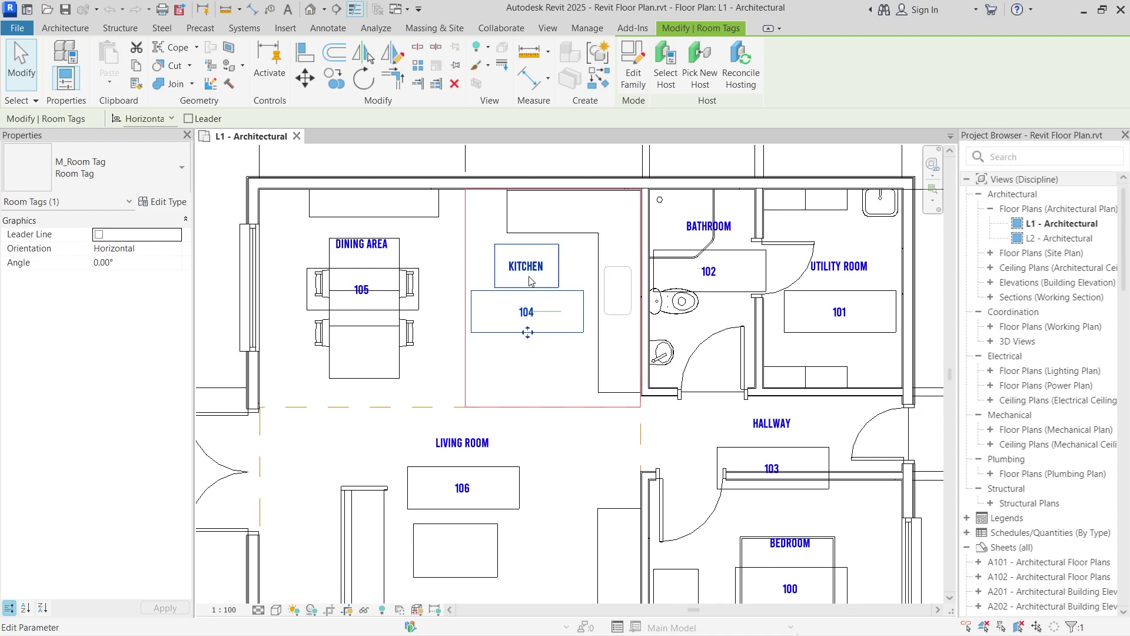
Open the M_Room Tag family in the Family Editor and select its room name label
{"action": "right_click", "coordinate": [531, 281]}
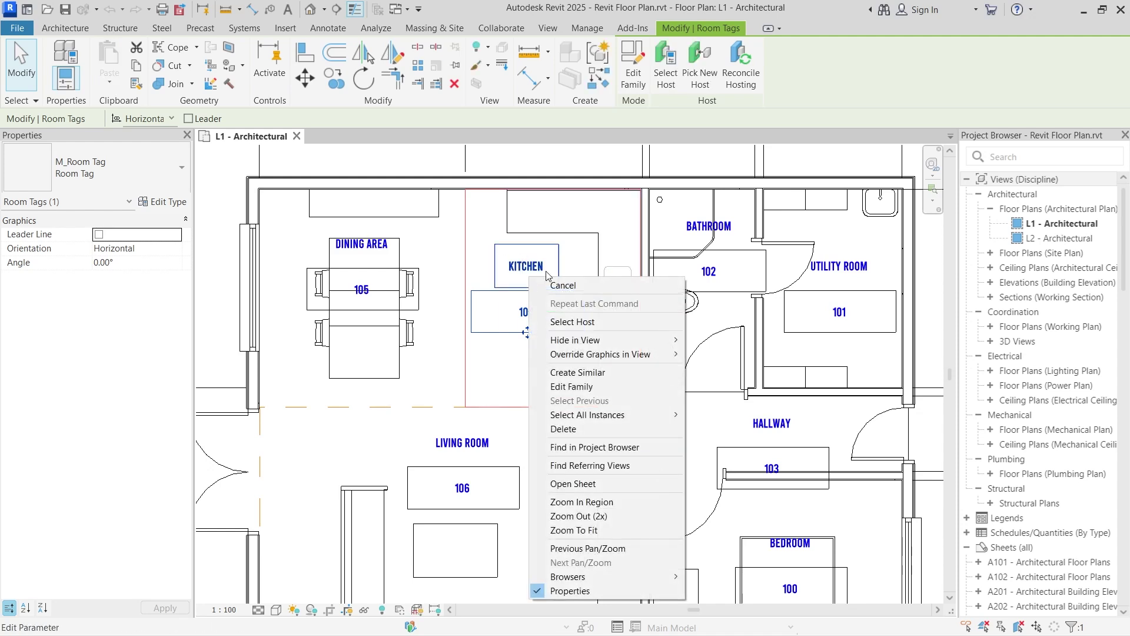
{"action": "left_click", "coordinate": [595, 389]}
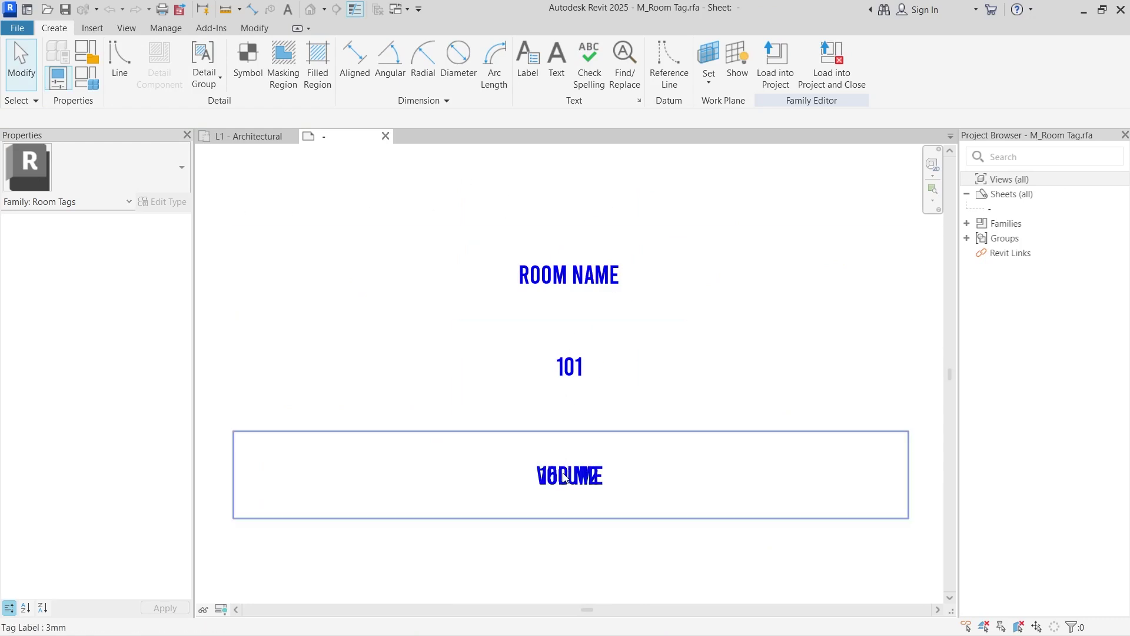
{"action": "left_click", "coordinate": [554, 267]}
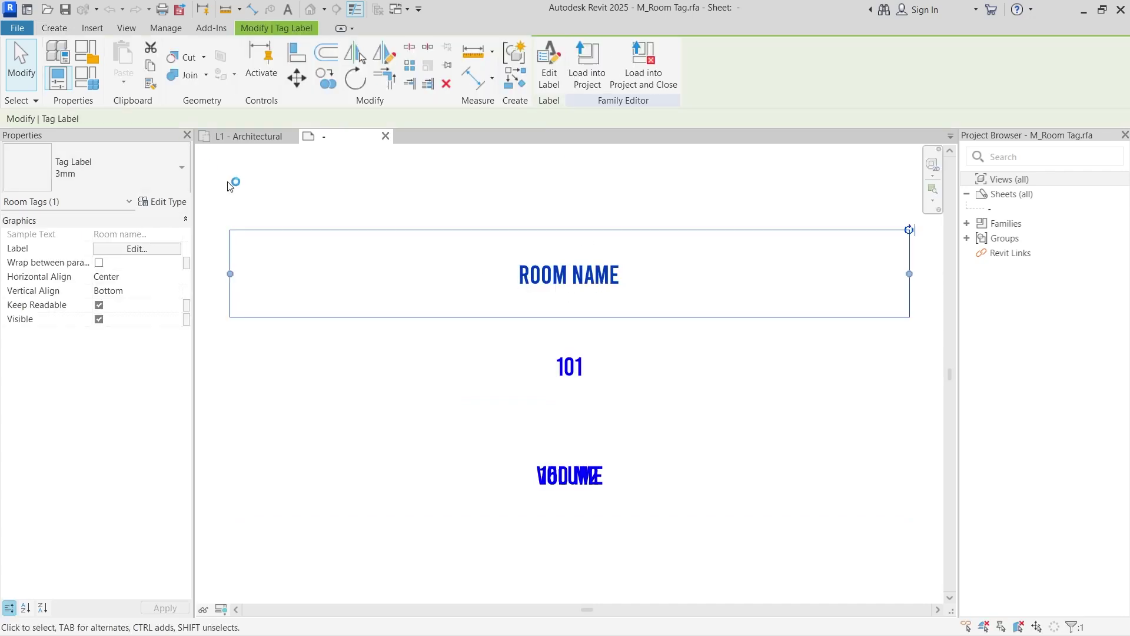
Change the 3mm tag label type's text font from Bebas to Lato Black
{"action": "left_click", "coordinate": [167, 202]}
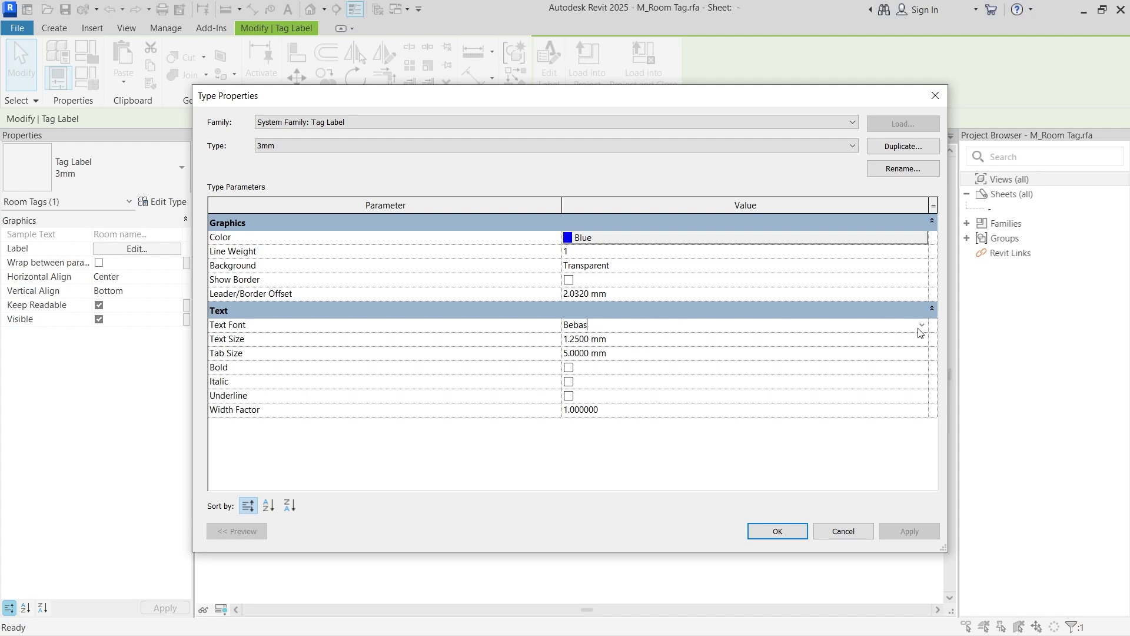
{"action": "left_click", "coordinate": [919, 329]}
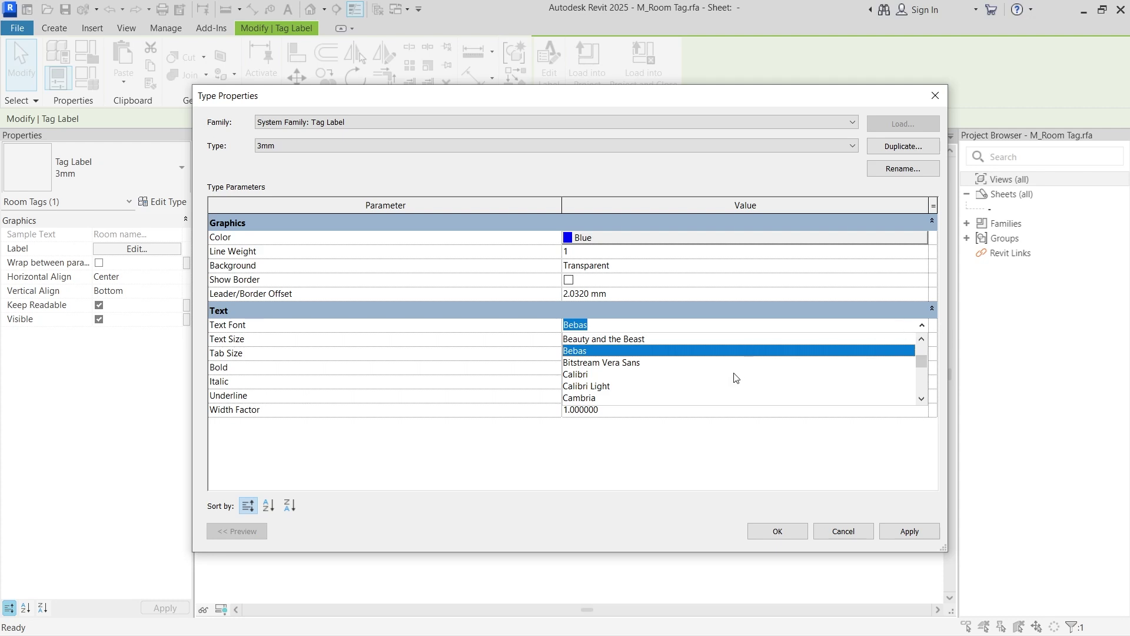
{"action": "scroll", "coordinate": [706, 374], "scroll_direction": "down", "scroll_amount": 15}
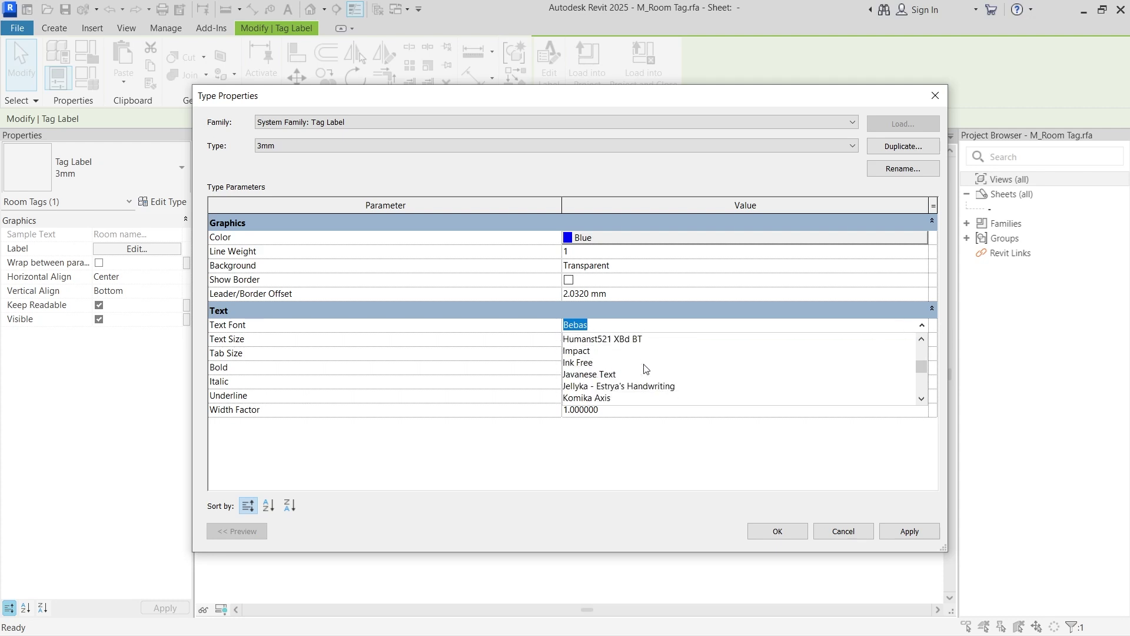
{"action": "scroll", "coordinate": [646, 369], "scroll_direction": "up", "scroll_amount": 1}
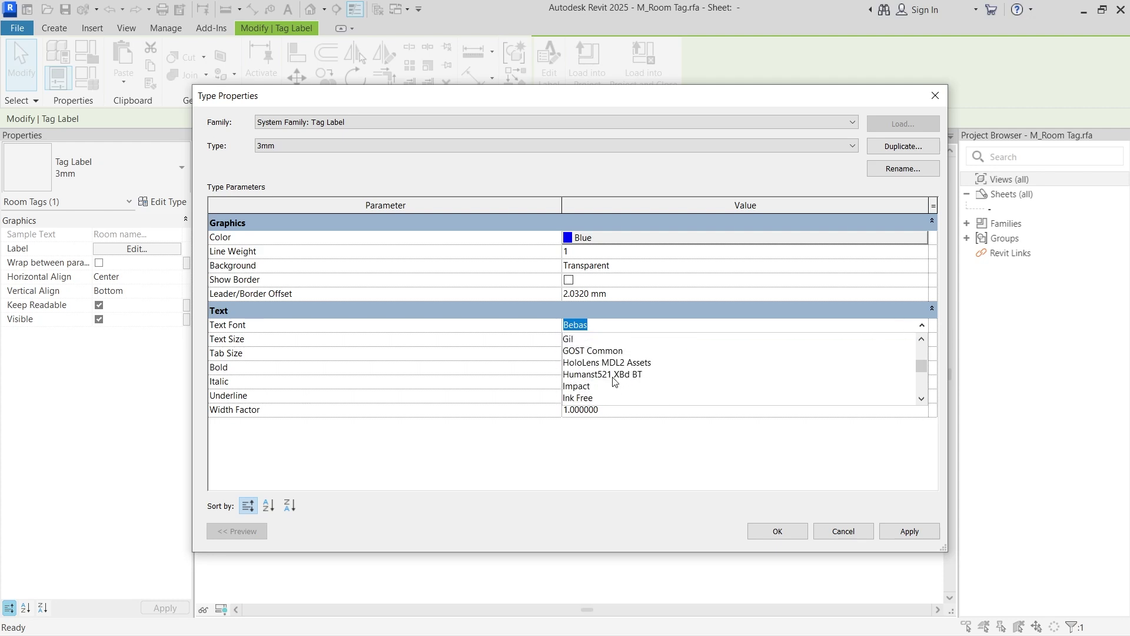
{"action": "scroll", "coordinate": [615, 380], "scroll_direction": "down", "scroll_amount": 4}
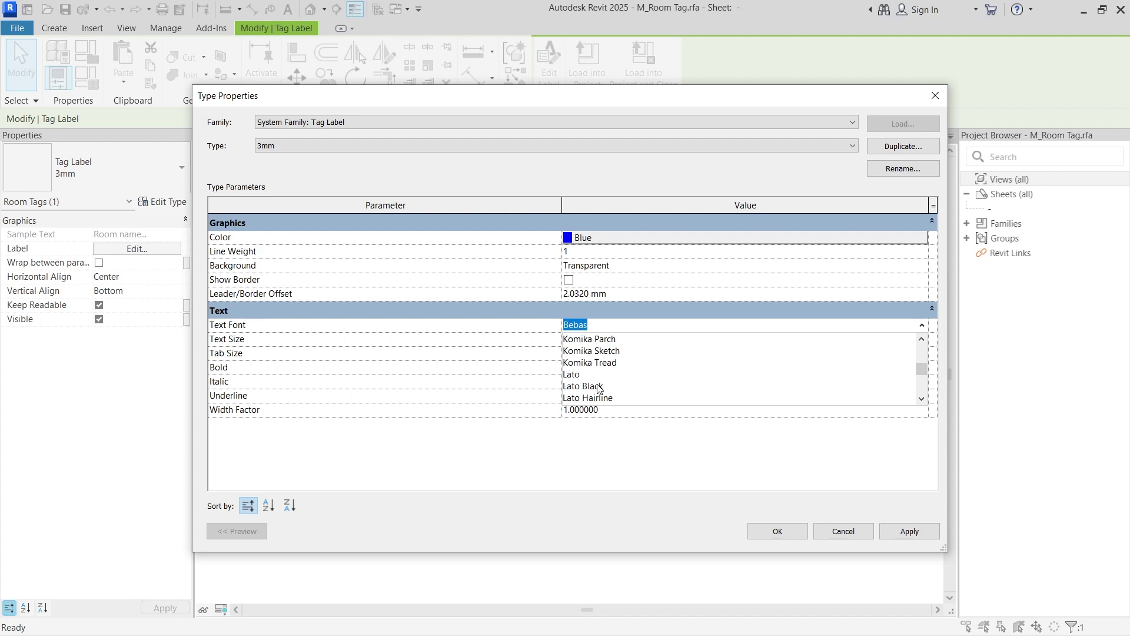
{"action": "left_click", "coordinate": [599, 387]}
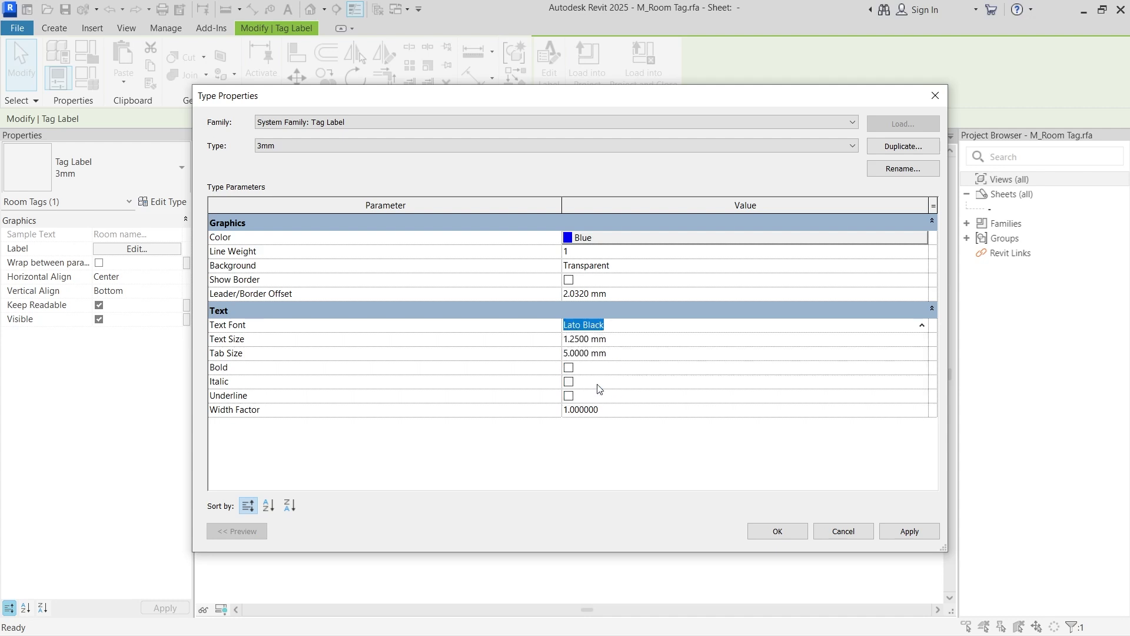
{"action": "left_click", "coordinate": [570, 239]}
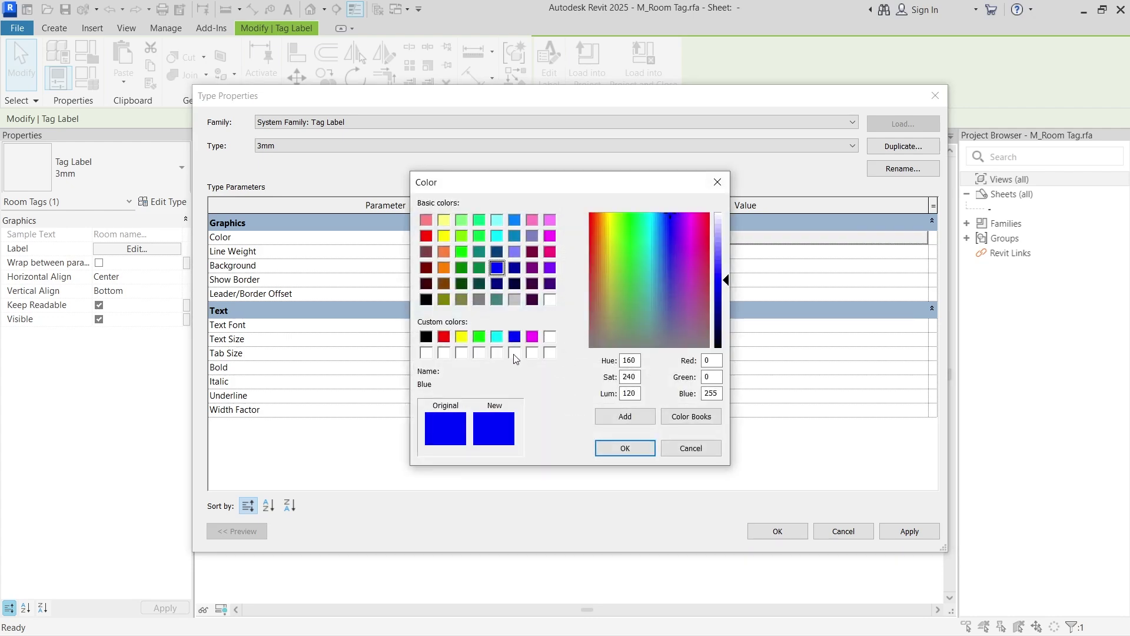
Set the tag label text colour to Black and text size to 2.5 mm, then apply
{"action": "left_click", "coordinate": [425, 299]}
{"action": "left_click", "coordinate": [623, 448]}
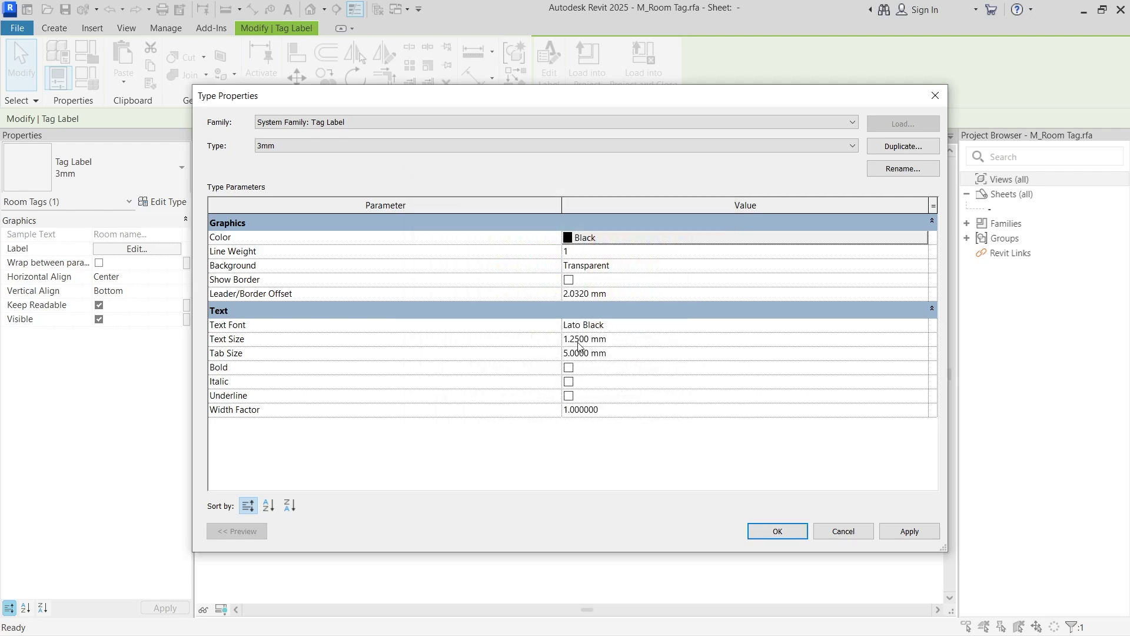
{"action": "left_click", "coordinate": [584, 343]}
{"action": "left_click", "coordinate": [584, 341]}
{"action": "type", "text": "2.50"}
{"action": "left_click", "coordinate": [908, 531]}
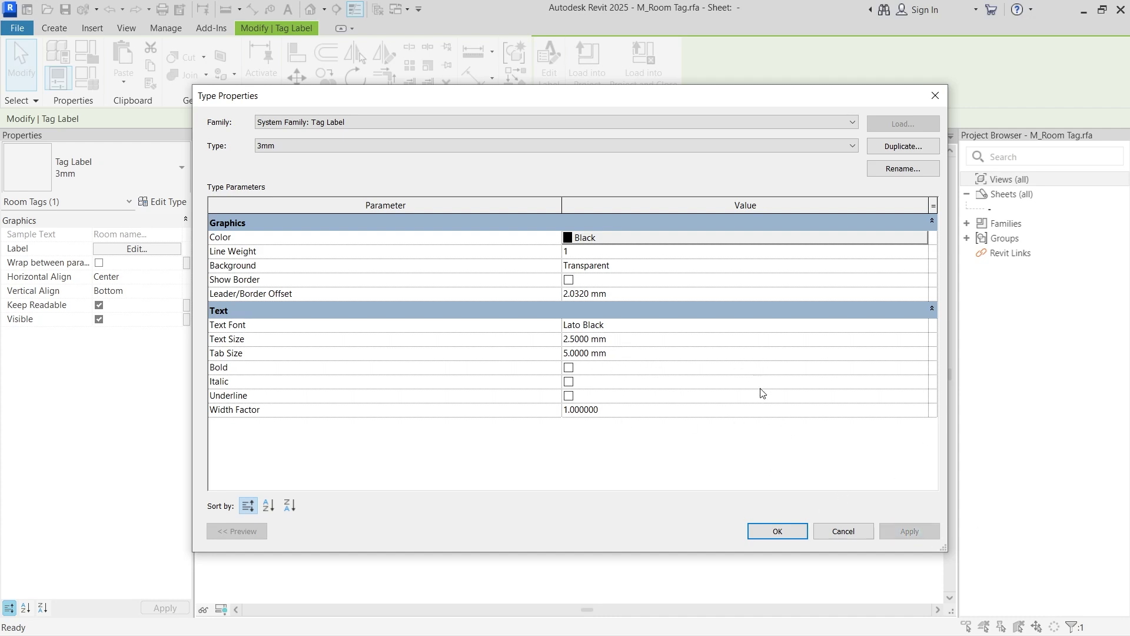
{"action": "left_click", "coordinate": [761, 528]}
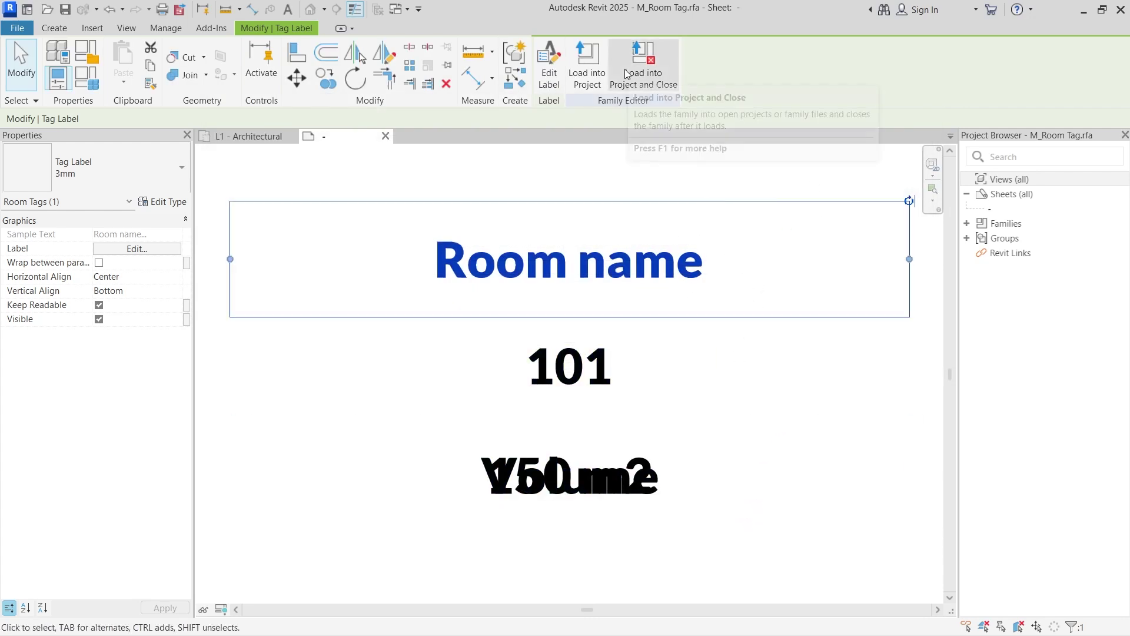
Load the edited M_Room Tag into the project, overwriting the existing family version
{"action": "left_click", "coordinate": [637, 83]}
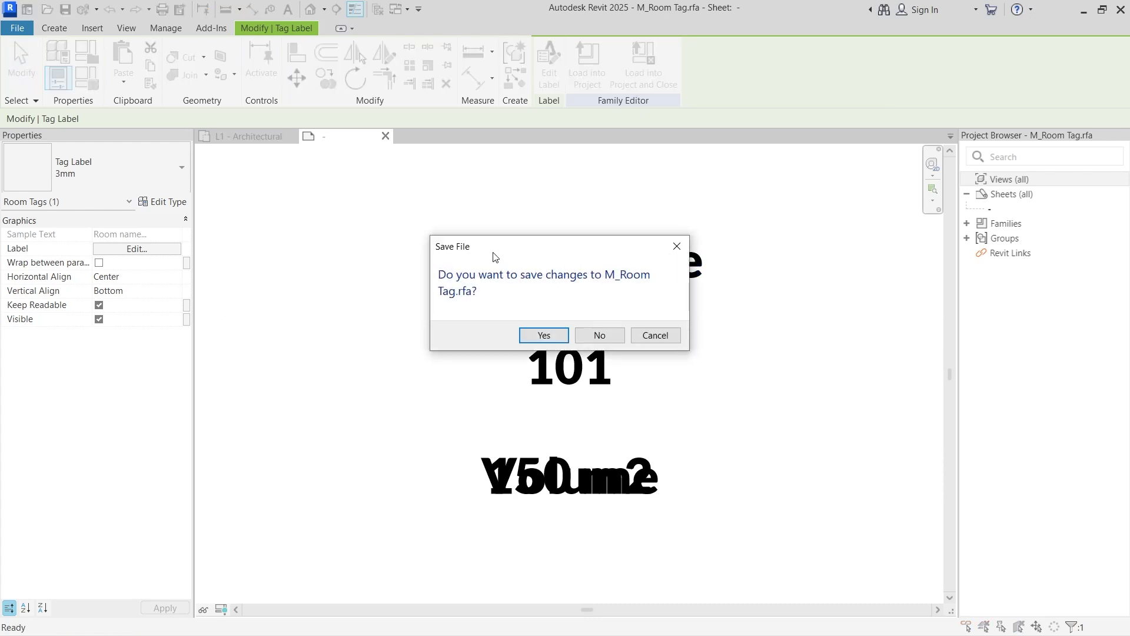
{"action": "left_click_drag", "start_coordinate": [496, 250], "coordinate": [318, 245]}
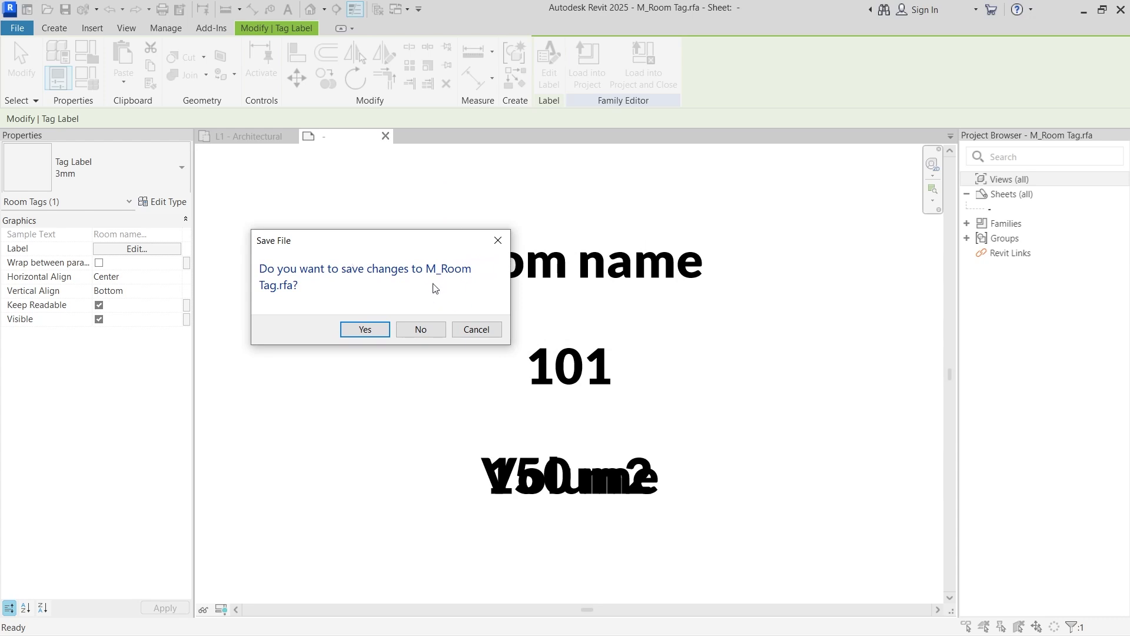
{"action": "left_click", "coordinate": [419, 330]}
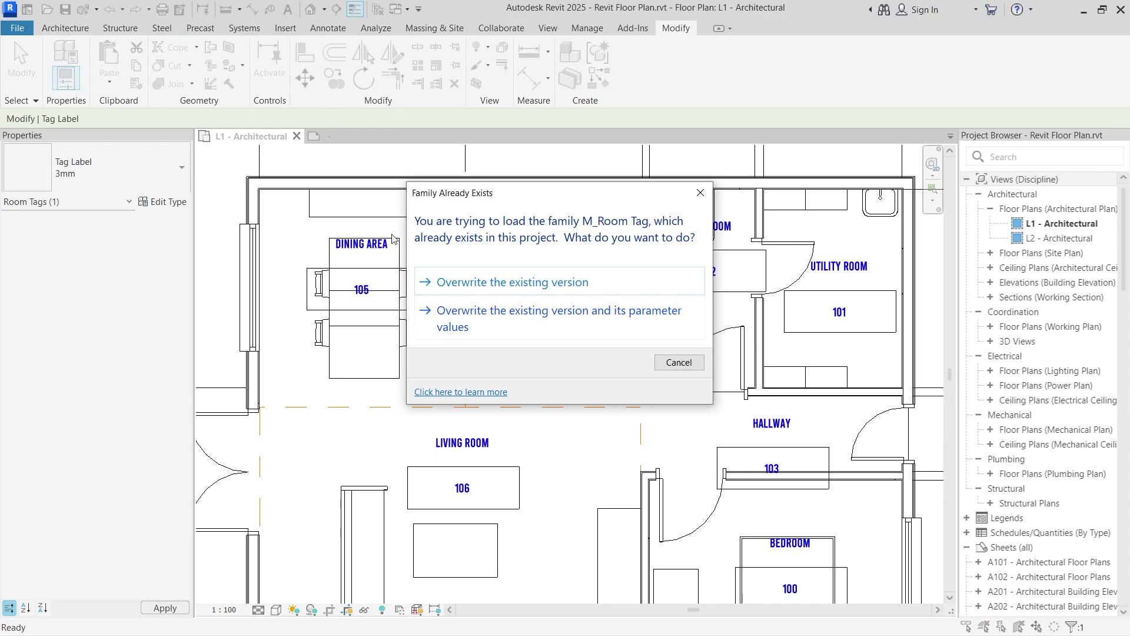
{"action": "left_click", "coordinate": [474, 281]}
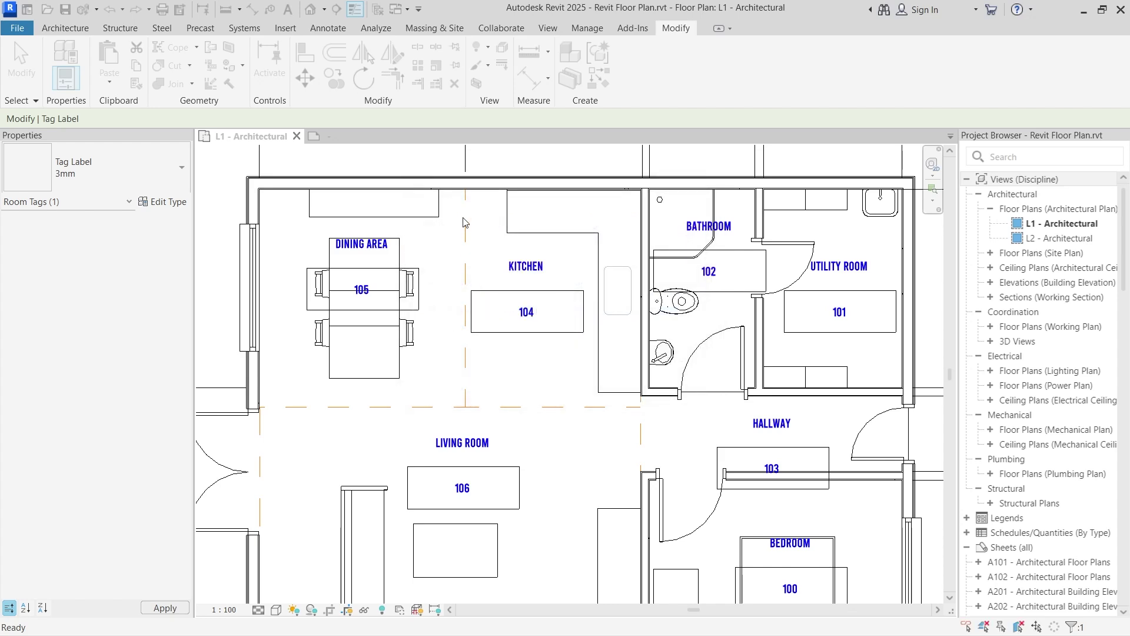
Zoom out to see the whole floor plan with restyled room tags, then select the 2940 dimension
{"action": "scroll", "coordinate": [518, 328], "scroll_direction": "down", "scroll_amount": 3}
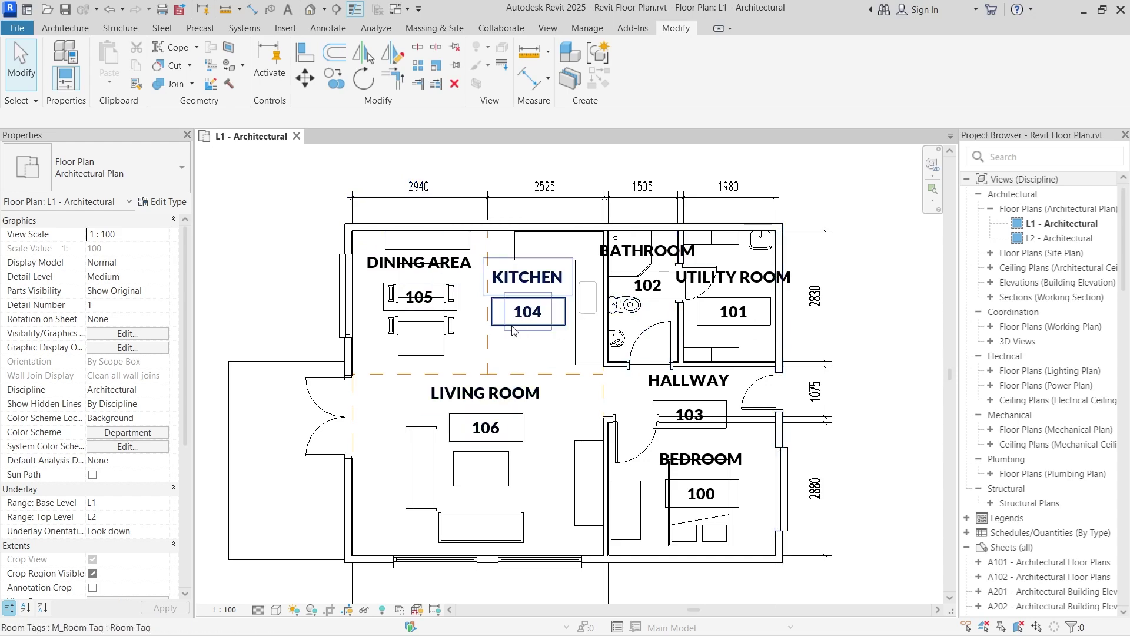
{"action": "left_click", "coordinate": [412, 198]}
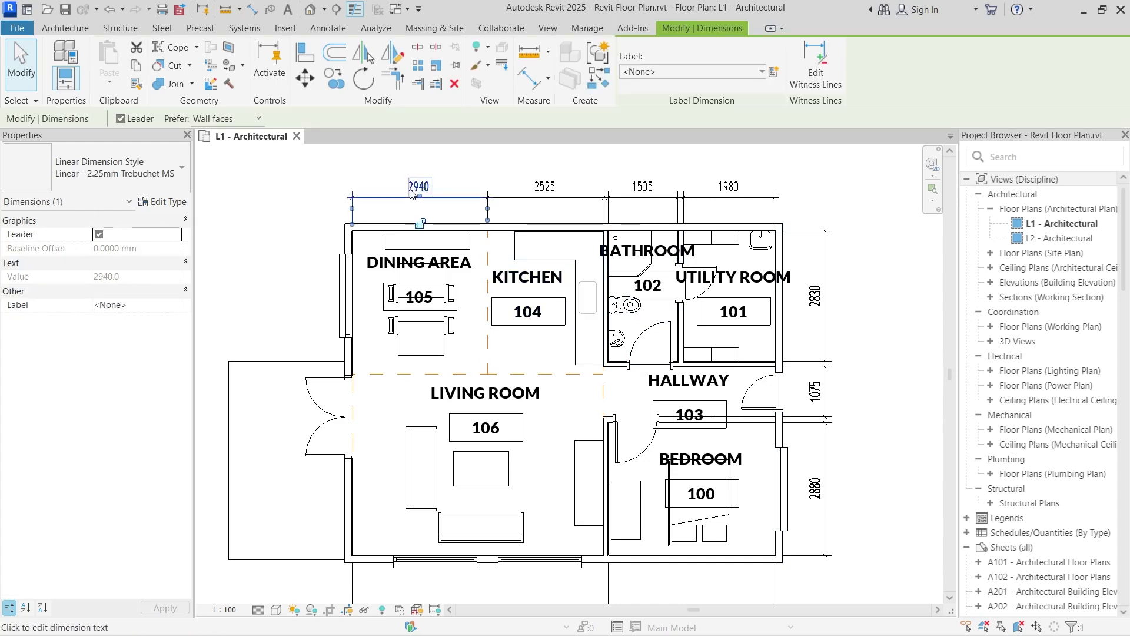
Review the 2940 dimension's type properties and style list without making changes
{"action": "left_click", "coordinate": [171, 201]}
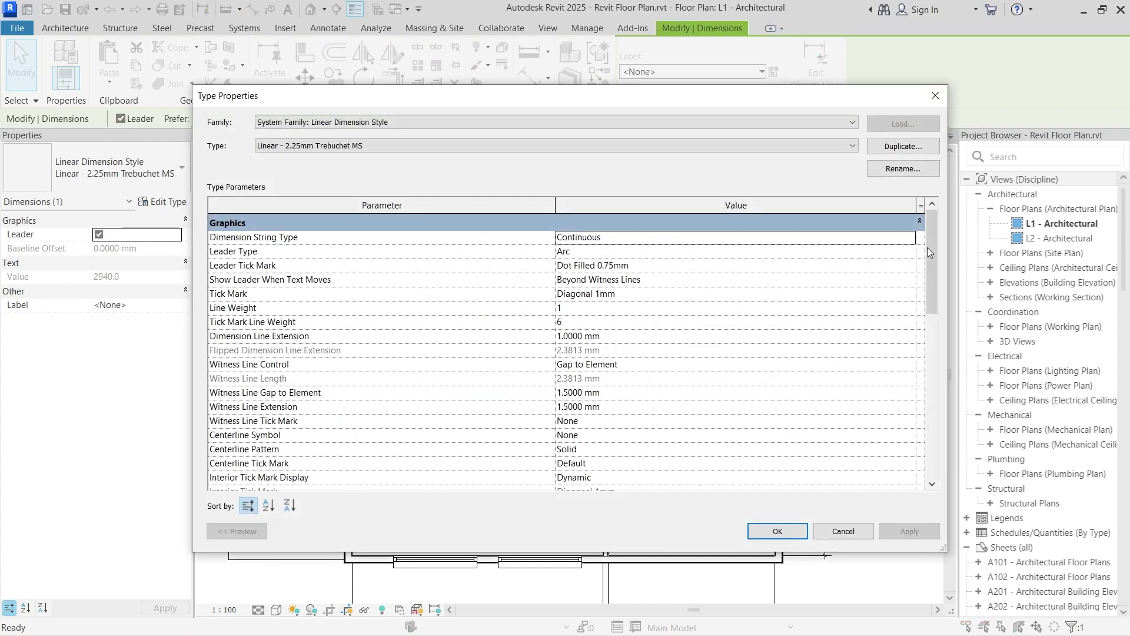
{"action": "left_click_drag", "start_coordinate": [935, 238], "coordinate": [941, 333]}
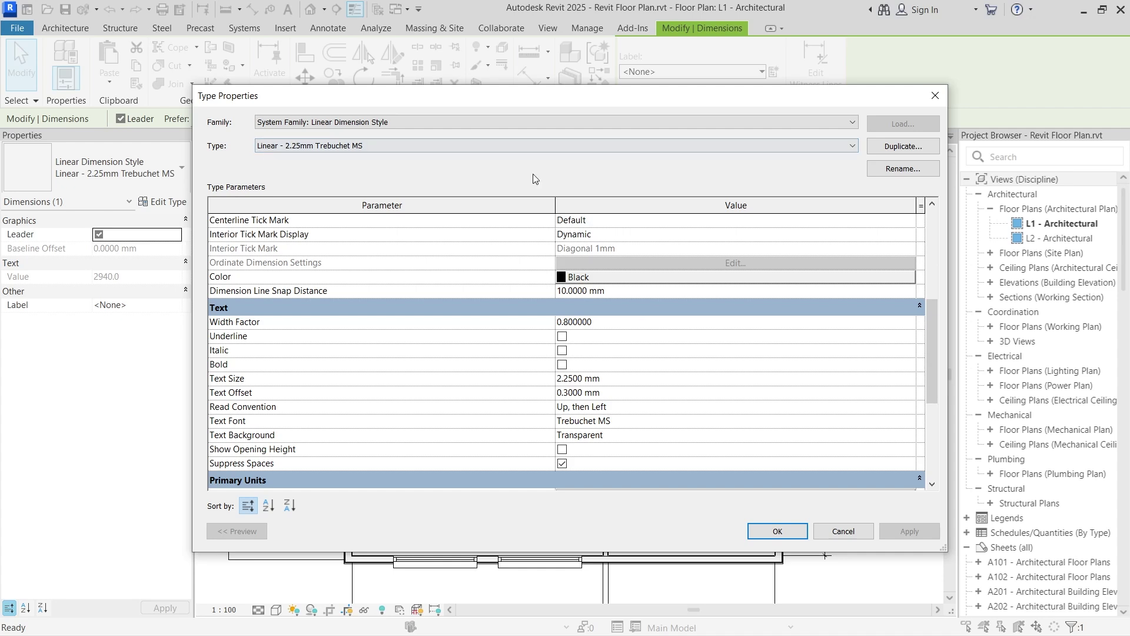
{"action": "left_click", "coordinate": [843, 531]}
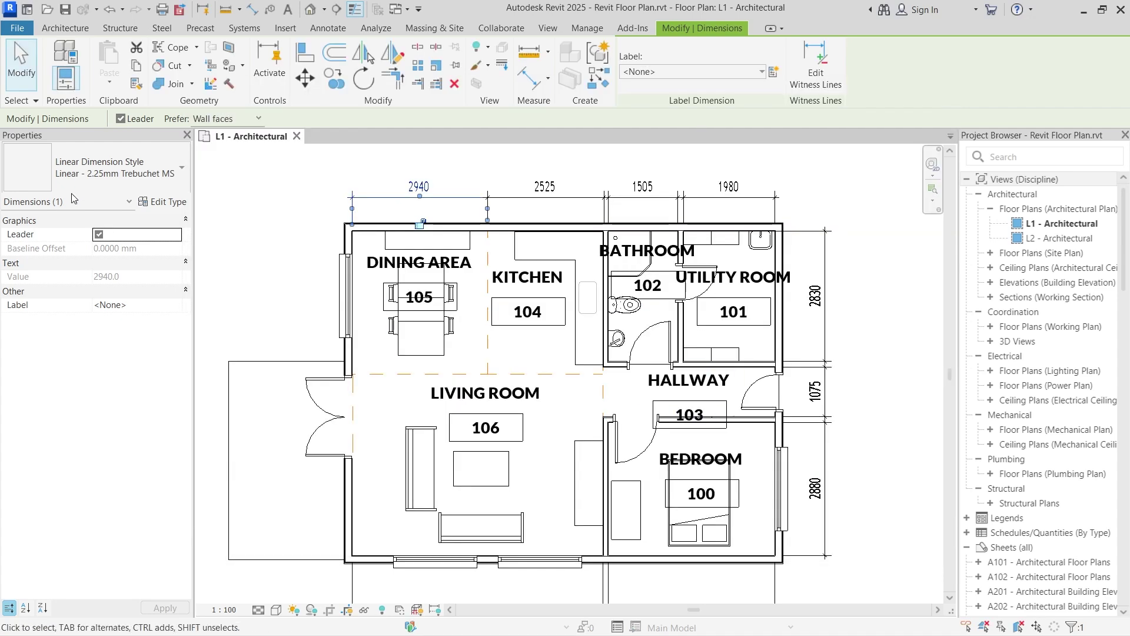
{"action": "left_click", "coordinate": [126, 176]}
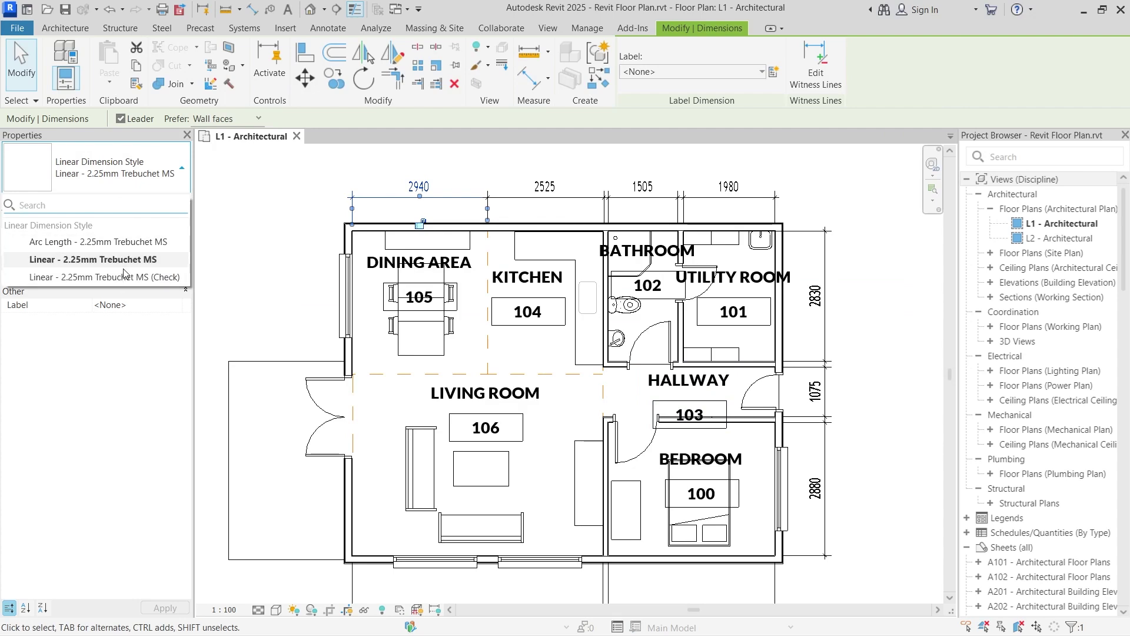
{"action": "key", "text": "Escape"}
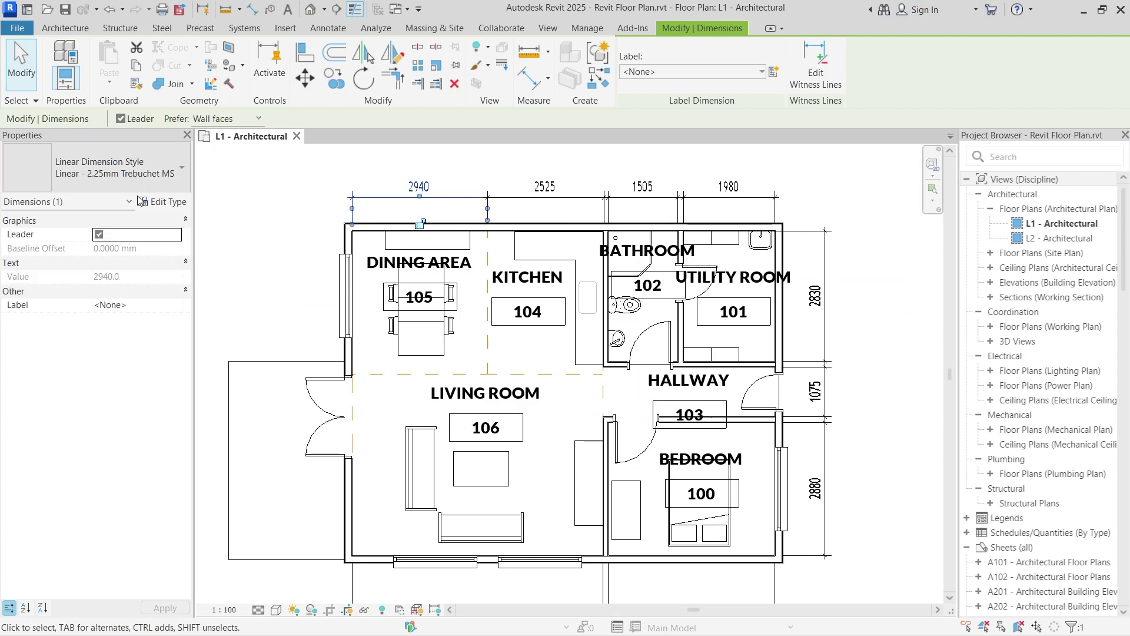
Duplicate the Trebuchet MS dimension type as 'Linear - 2.25mm Lato Black'
{"action": "left_click", "coordinate": [163, 205]}
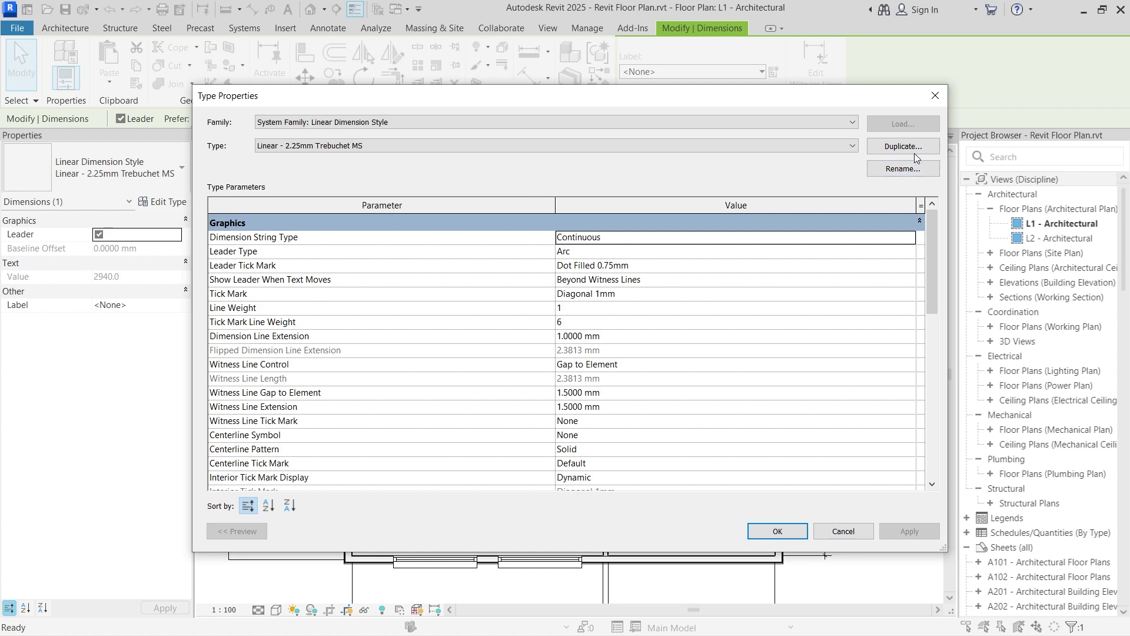
{"action": "left_click", "coordinate": [914, 151]}
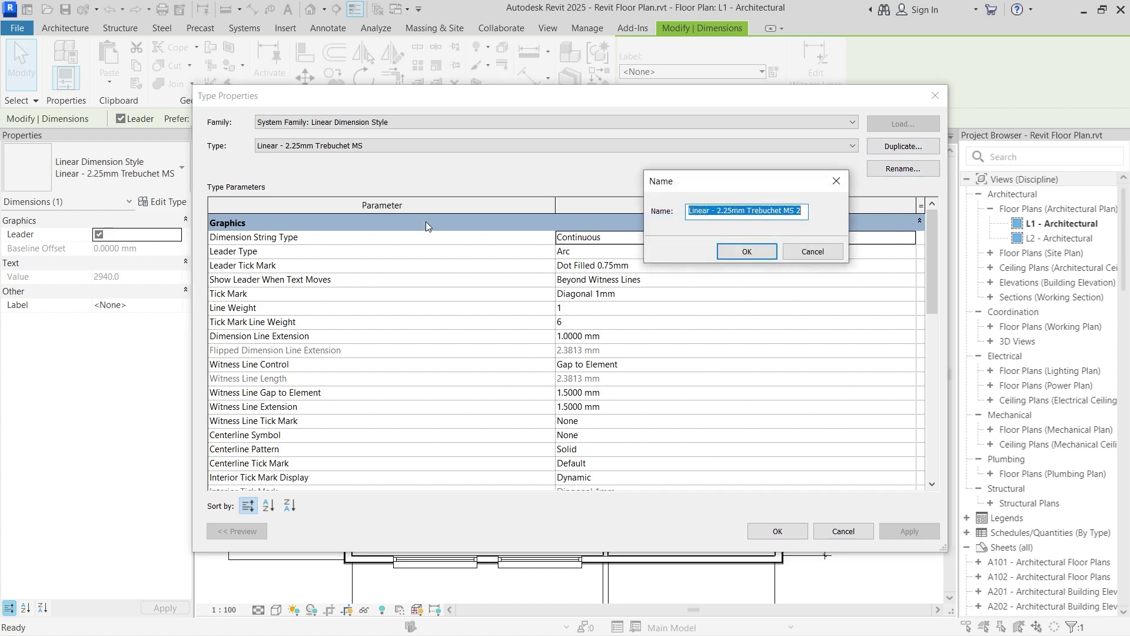
{"action": "left_click", "coordinate": [752, 210]}
{"action": "key", "text": "shift+End"}
{"action": "type", "text": "L"}
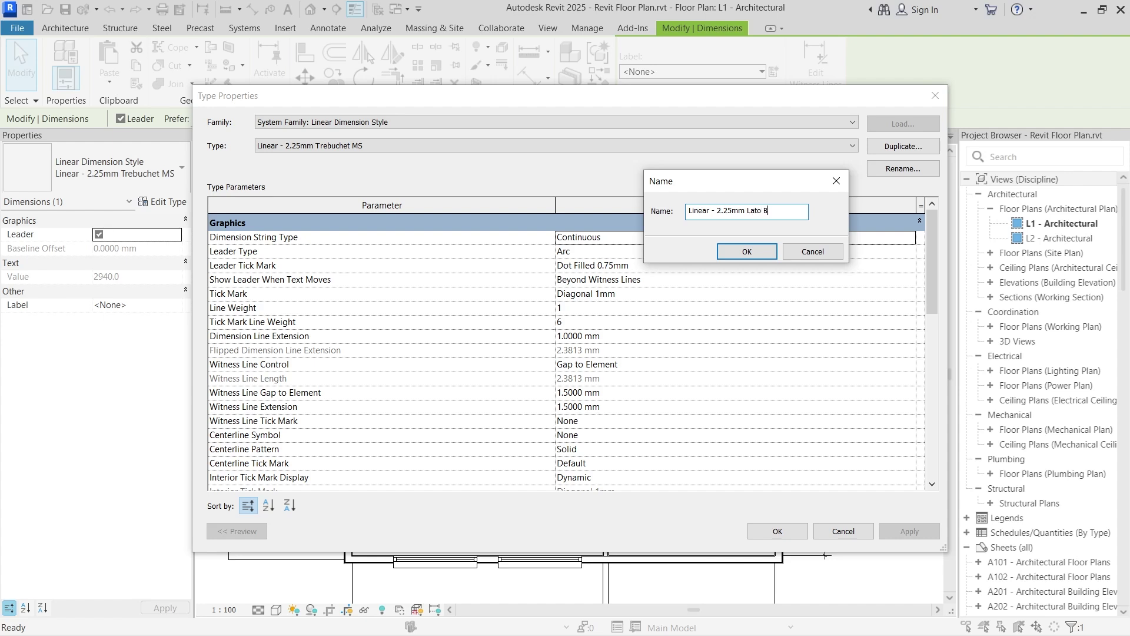
{"action": "key", "text": "Return"}
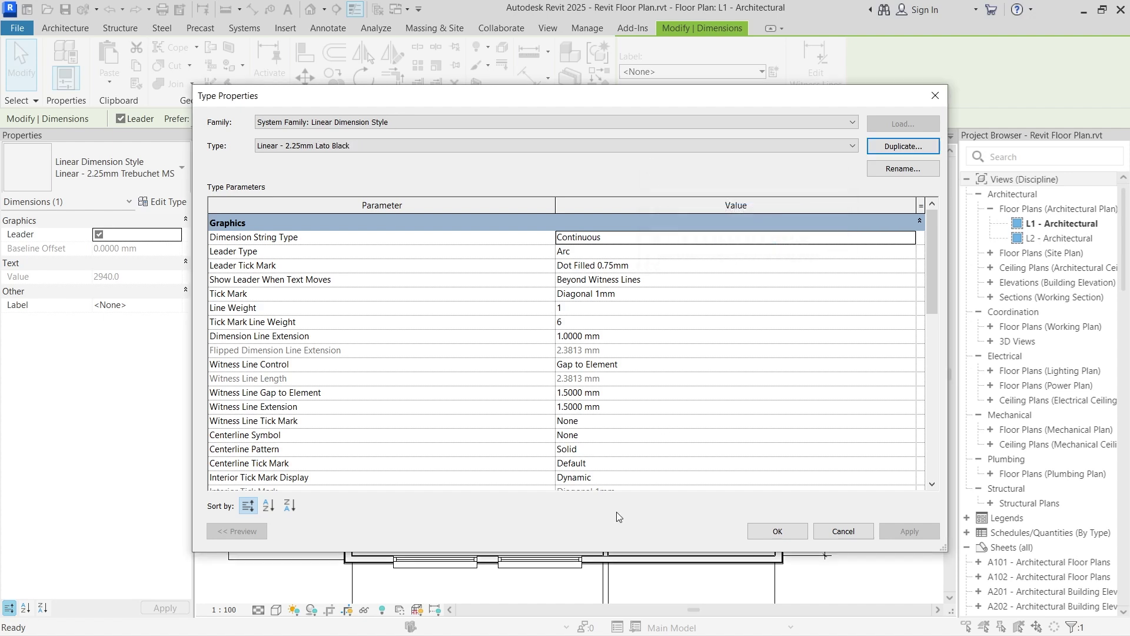
{"action": "left_click_drag", "start_coordinate": [936, 259], "coordinate": [947, 354]}
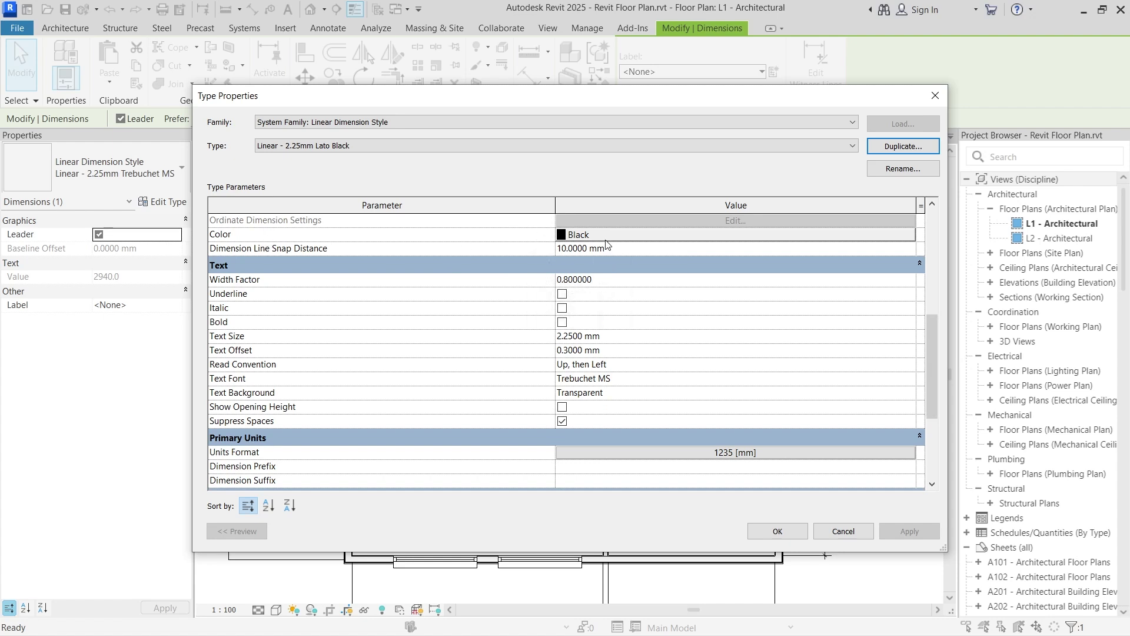
Set the Linear - 2.25mm Lato Black type's text font to Lato Black and apply it
{"action": "left_click", "coordinate": [641, 380]}
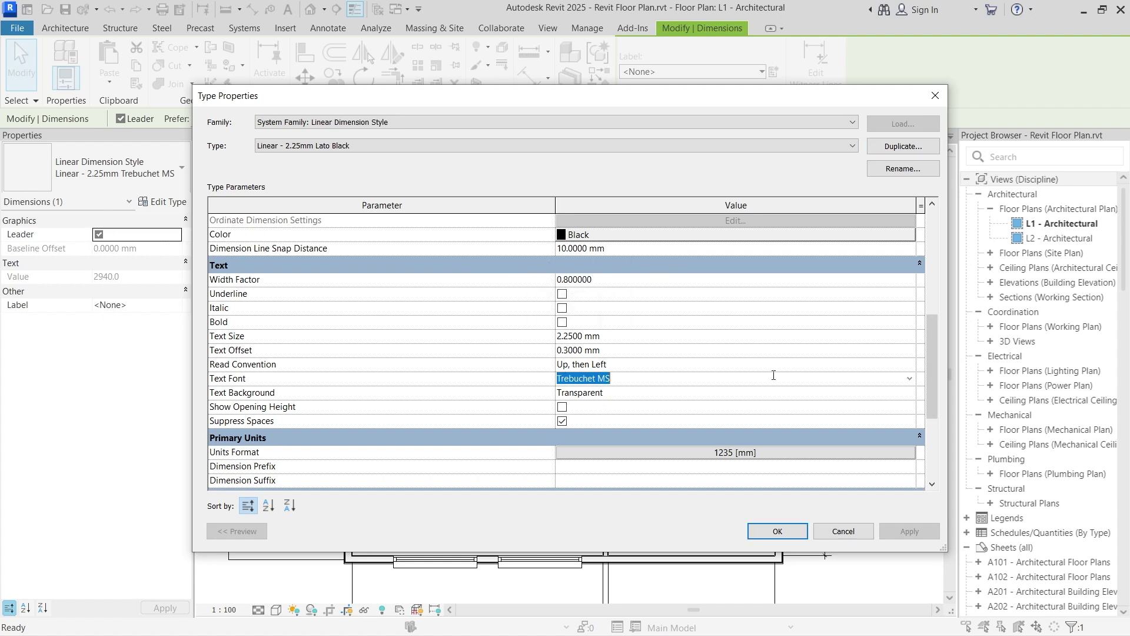
{"action": "left_click", "coordinate": [911, 382]}
{"action": "scroll", "coordinate": [636, 422], "scroll_direction": "up", "scroll_amount": 10}
{"action": "scroll", "coordinate": [631, 425], "scroll_direction": "up", "scroll_amount": 10}
{"action": "scroll", "coordinate": [621, 425], "scroll_direction": "down", "scroll_amount": 2}
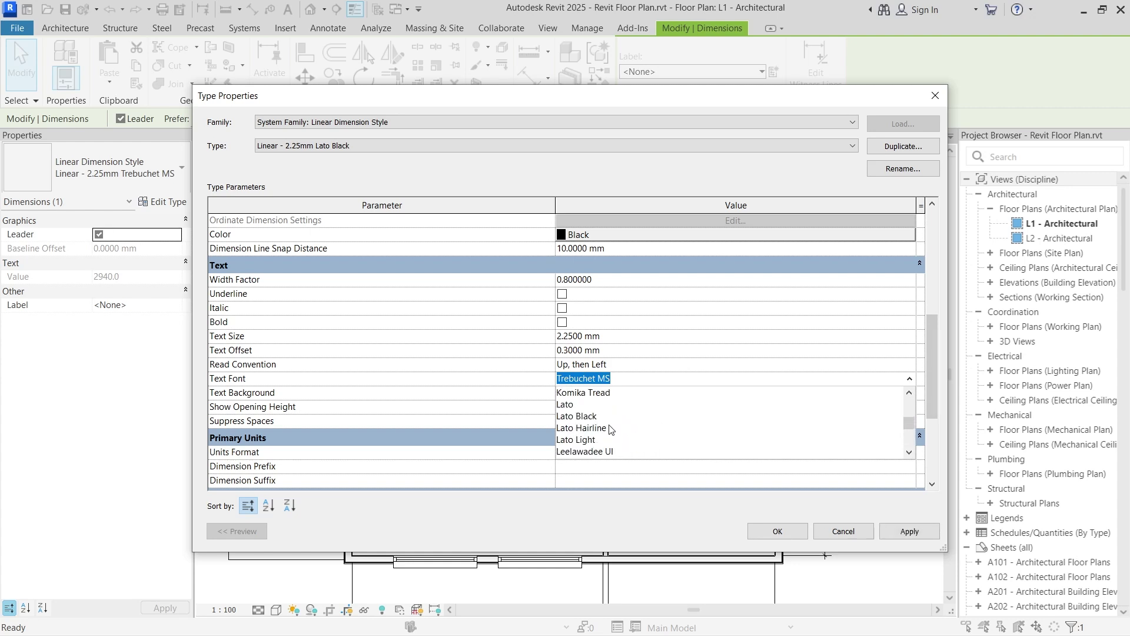
{"action": "left_click", "coordinate": [586, 417]}
{"action": "left_click", "coordinate": [909, 537]}
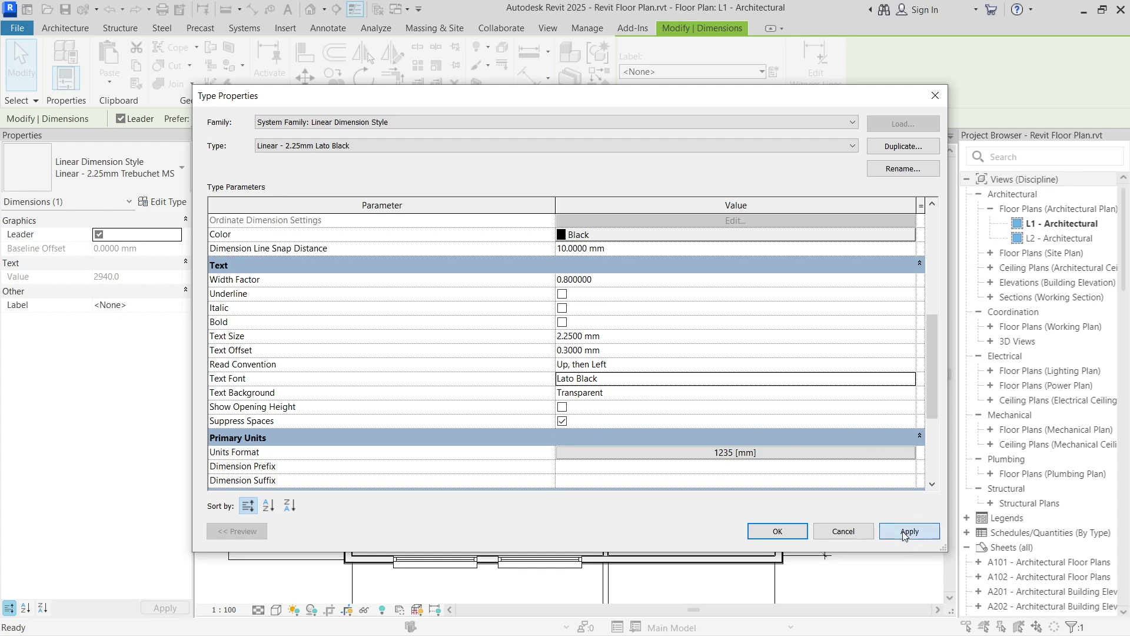
{"action": "left_click", "coordinate": [766, 531]}
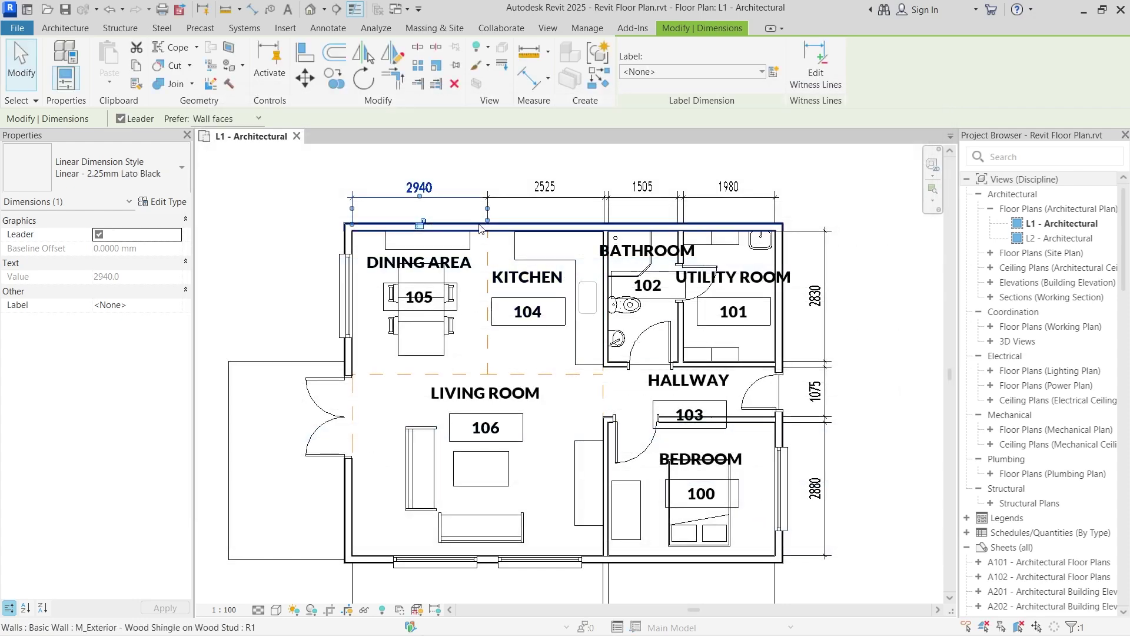
{"action": "left_click", "coordinate": [462, 156]}
Select the 2525 dimension and browse the dimension style list without changing it
{"action": "scroll", "coordinate": [461, 156], "scroll_direction": "up", "scroll_amount": 2}
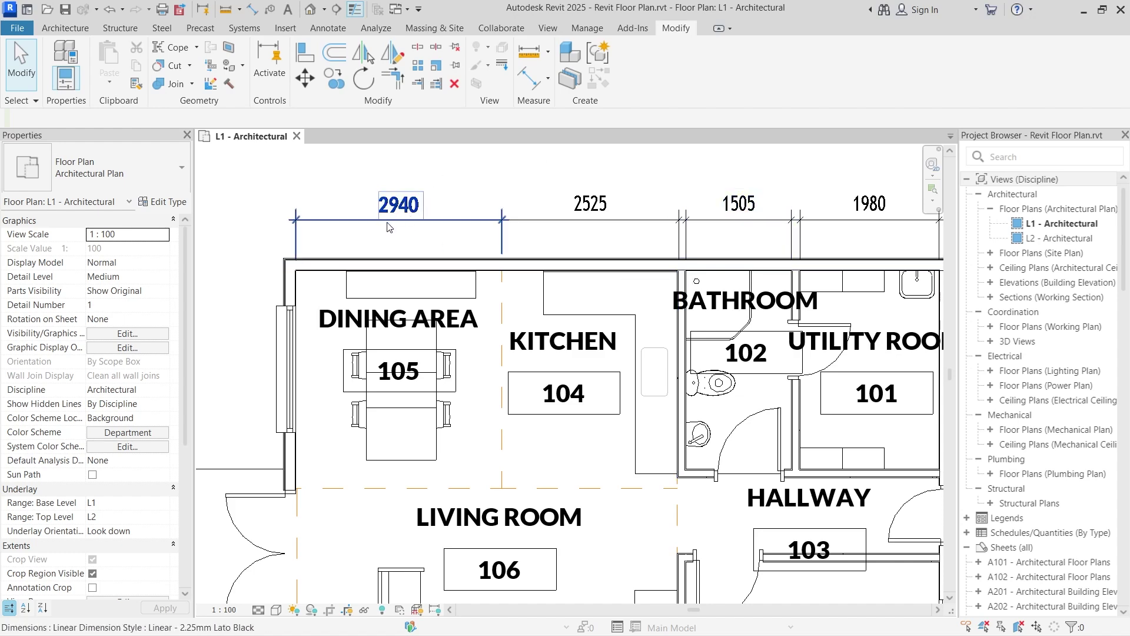
{"action": "scroll", "coordinate": [592, 238], "scroll_direction": "down", "scroll_amount": 1}
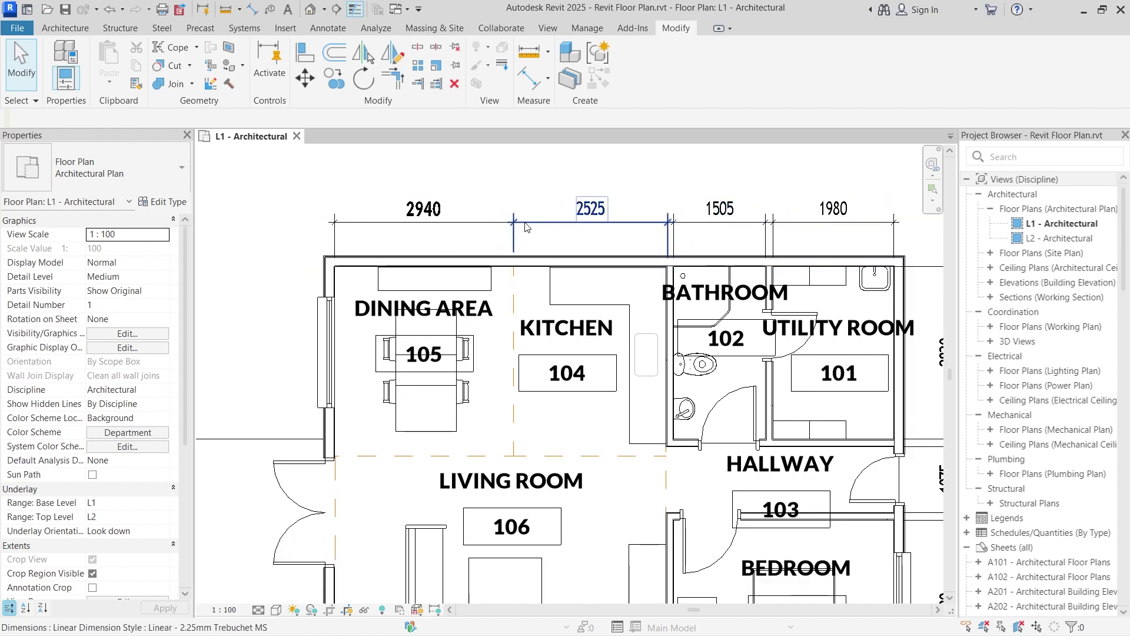
{"action": "left_click", "coordinate": [581, 217]}
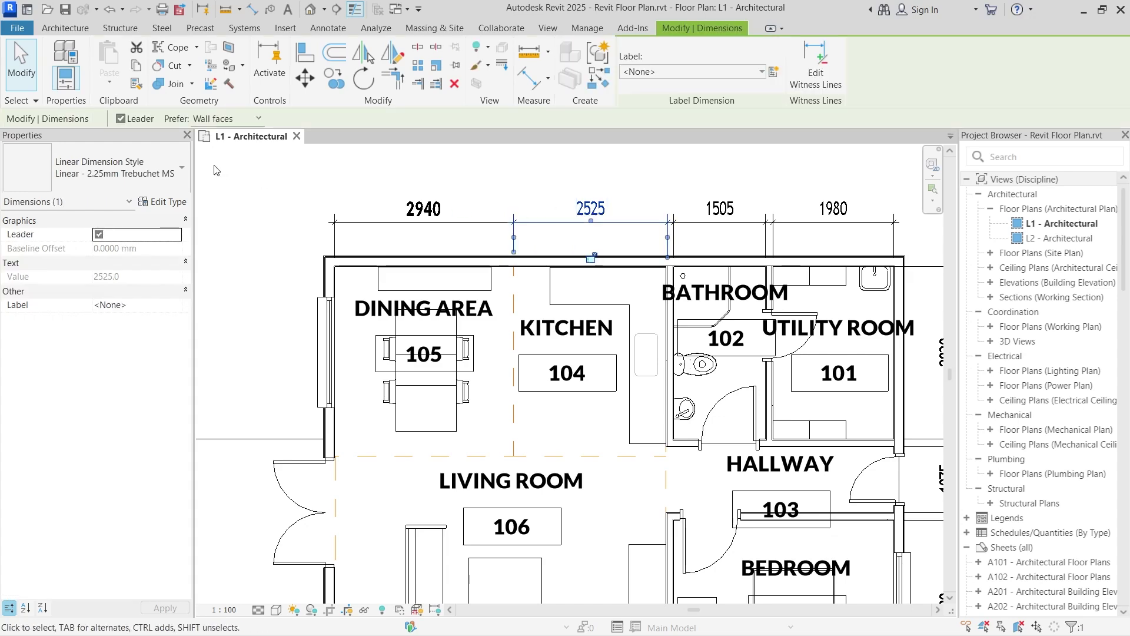
{"action": "left_click", "coordinate": [126, 149]}
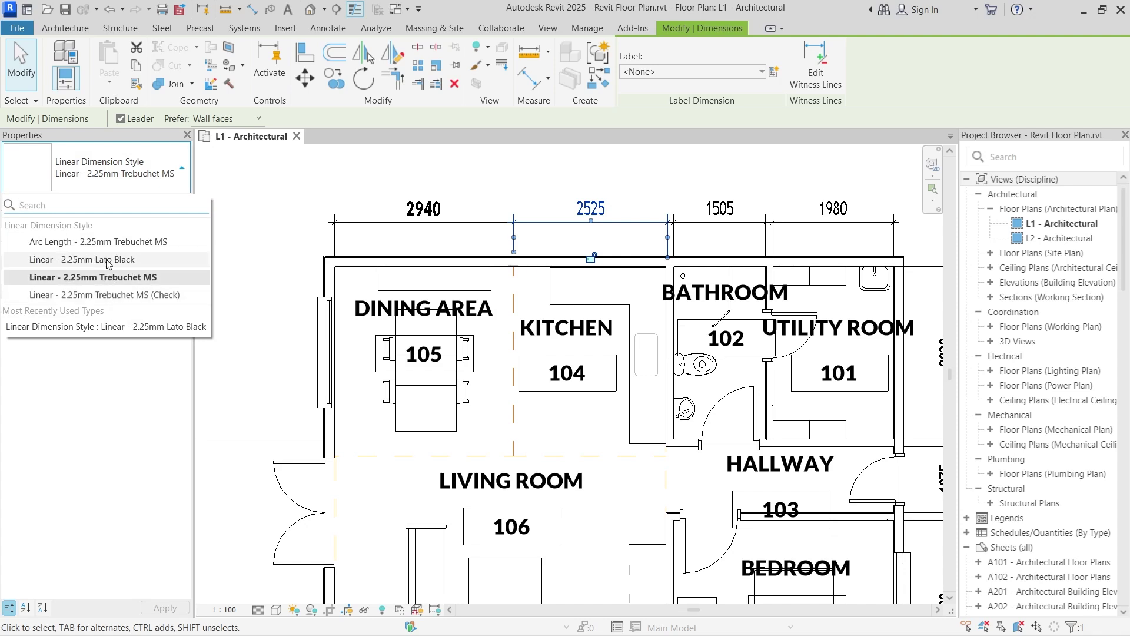
{"action": "left_click", "coordinate": [484, 169]}
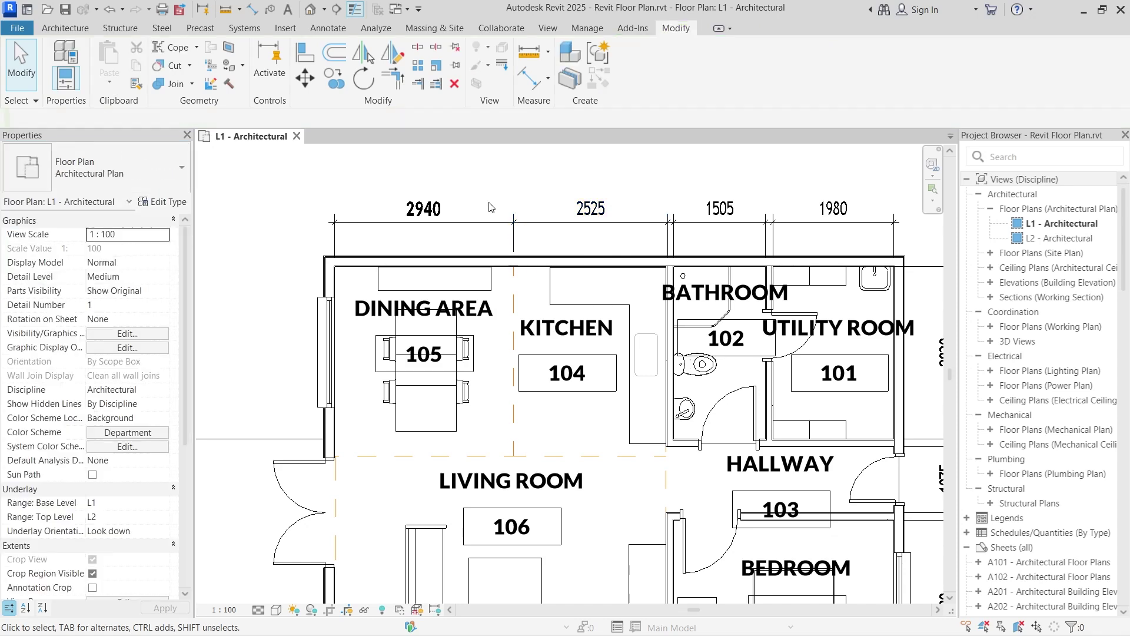
Select all dimension instances in the entire project and switch them to Linear - 2.25mm Lato Black
{"action": "left_click", "coordinate": [604, 213]}
{"action": "right_click", "coordinate": [605, 213]}
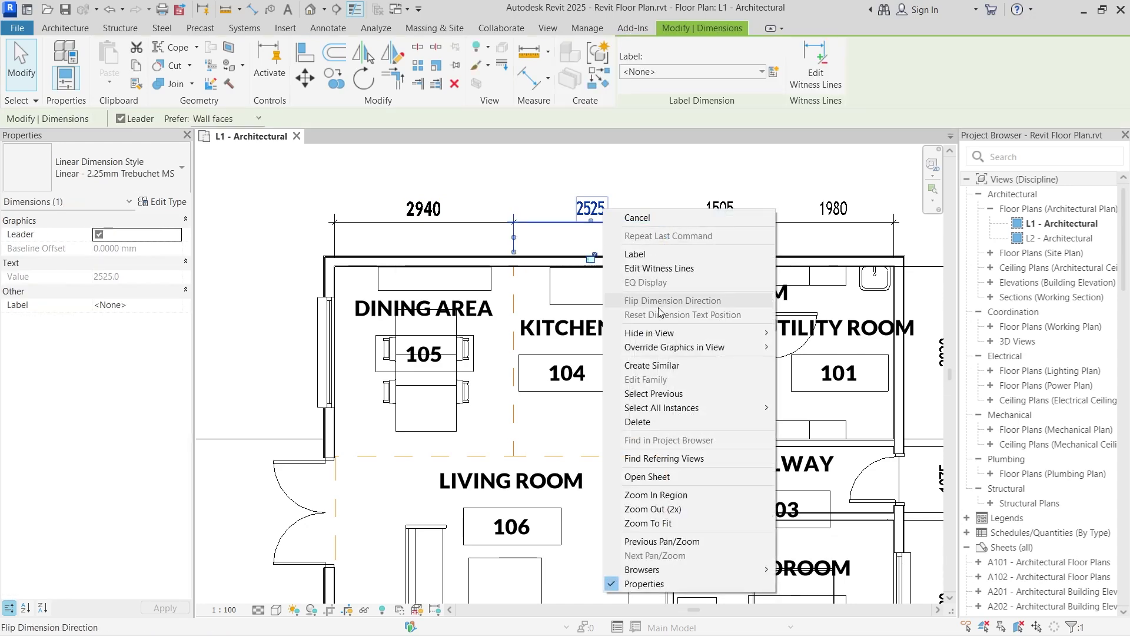
{"action": "mouse_move", "coordinate": [673, 408]}
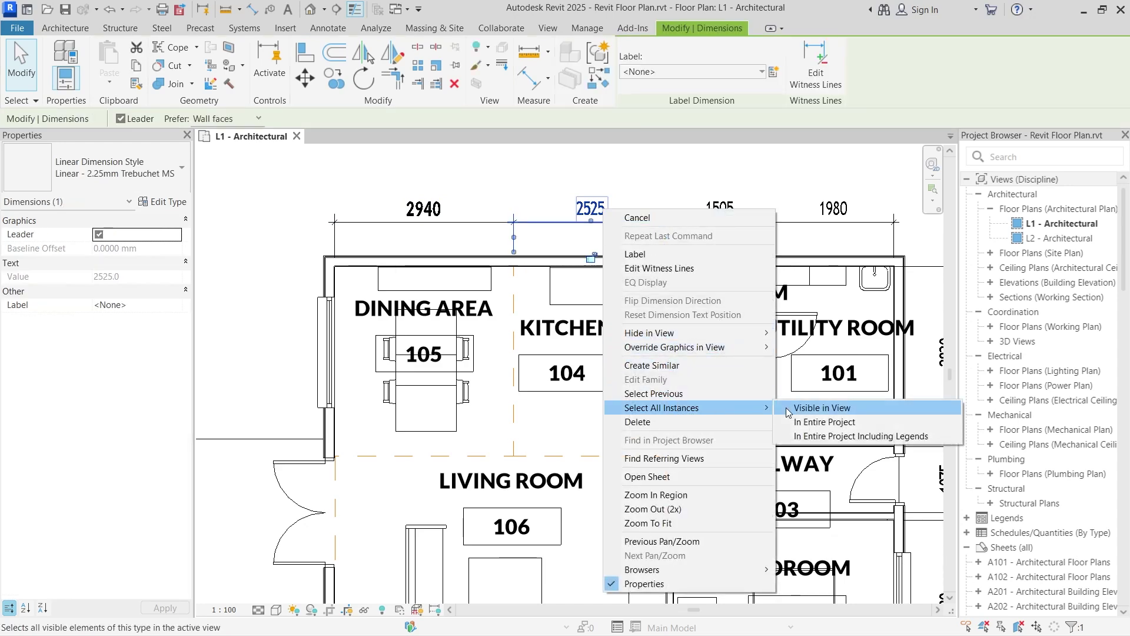
{"action": "left_click", "coordinate": [823, 421]}
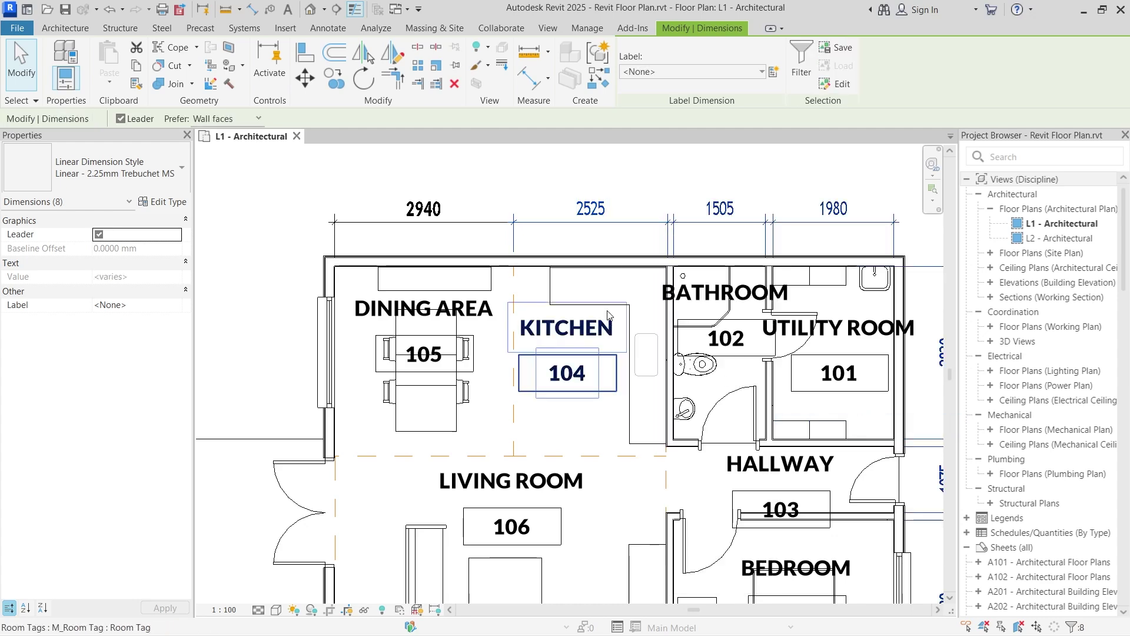
{"action": "scroll", "coordinate": [660, 276], "scroll_direction": "down", "scroll_amount": 2}
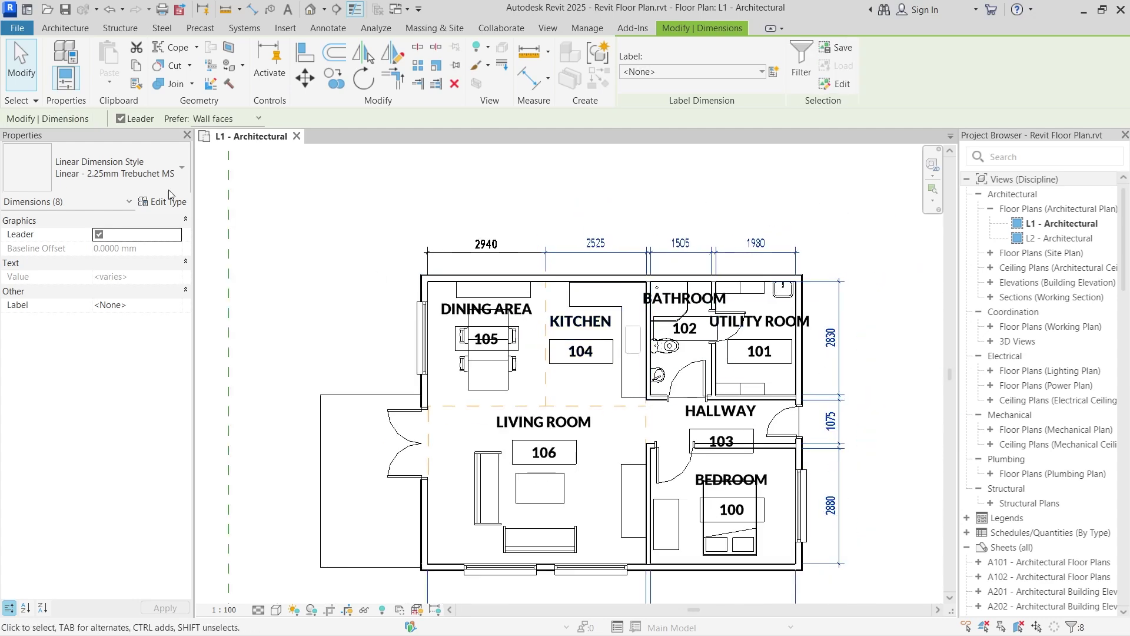
{"action": "left_click", "coordinate": [112, 168]}
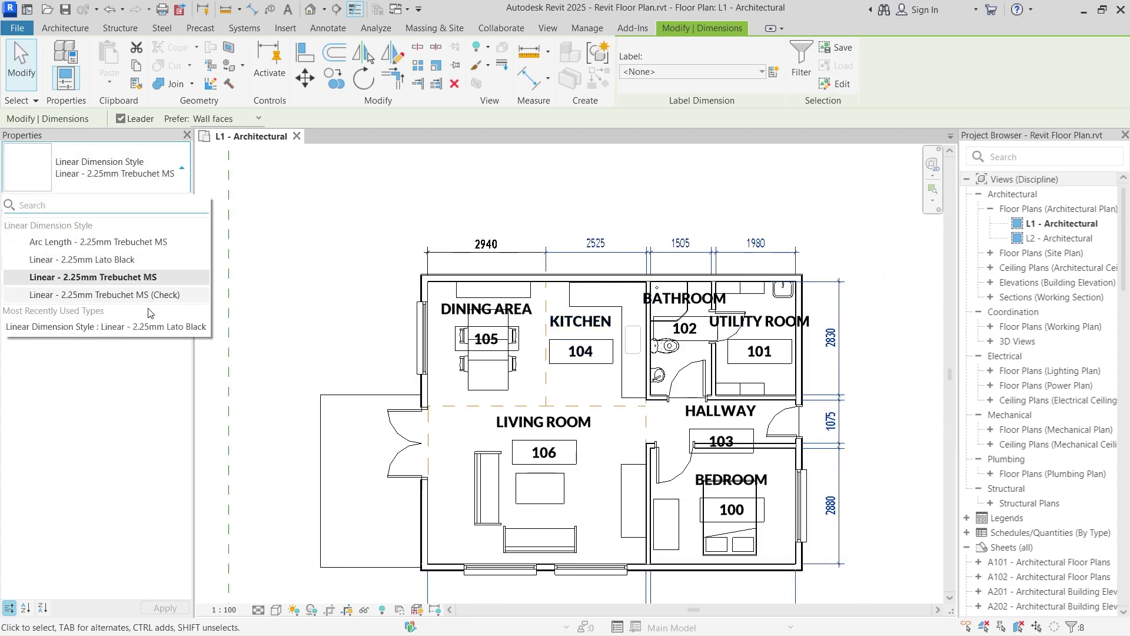
{"action": "left_click", "coordinate": [143, 263]}
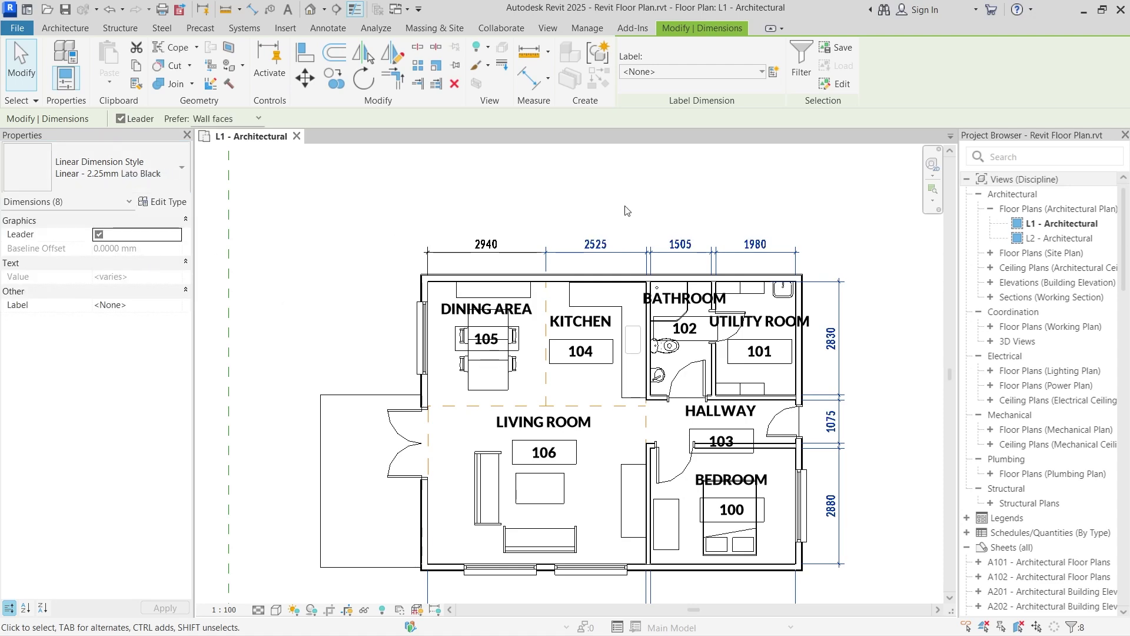
{"action": "left_click", "coordinate": [638, 183]}
{"action": "scroll", "coordinate": [920, 596], "scroll_direction": "up", "scroll_amount": 1}
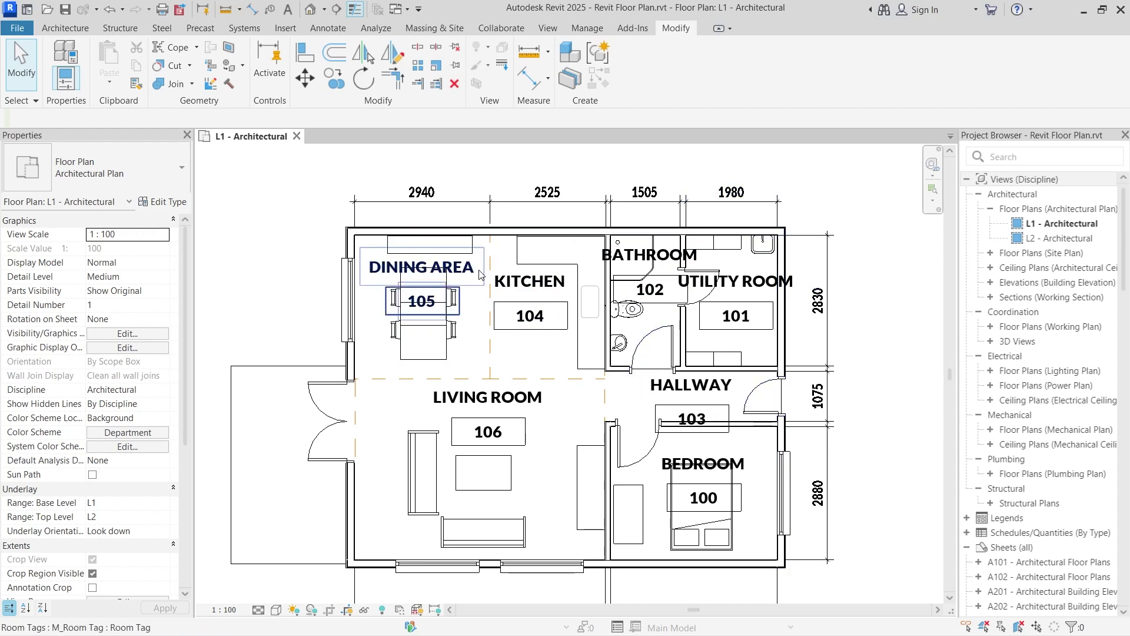
Select the DINING AREA room tag and open its M_Room Tag family for editing
{"action": "scroll", "coordinate": [572, 235], "scroll_direction": "down", "scroll_amount": 1}
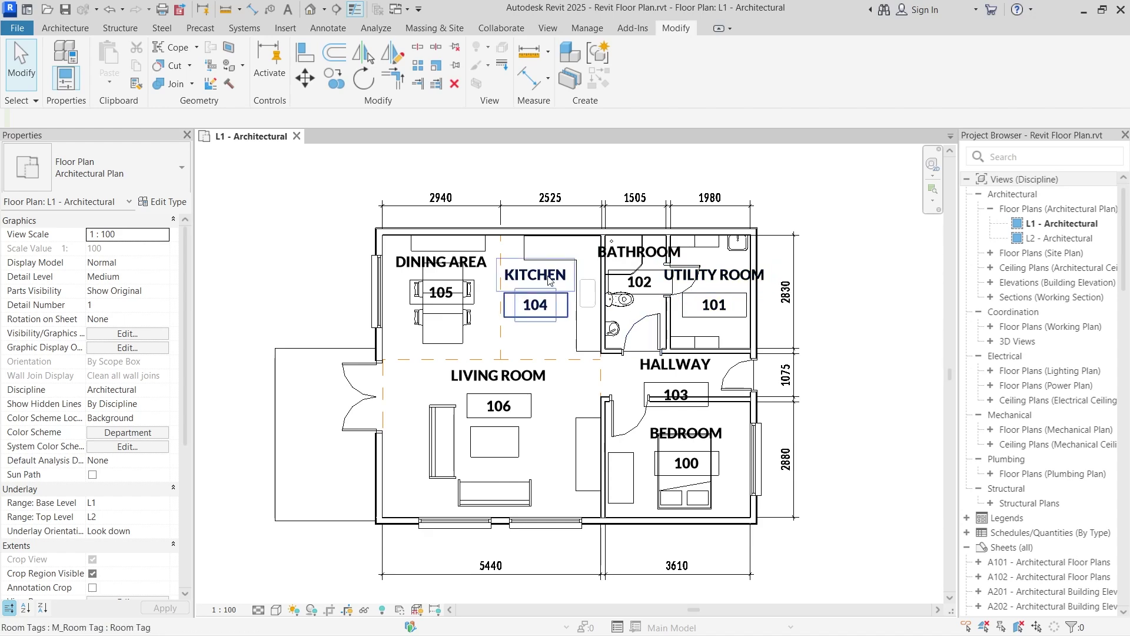
{"action": "left_click", "coordinate": [476, 272]}
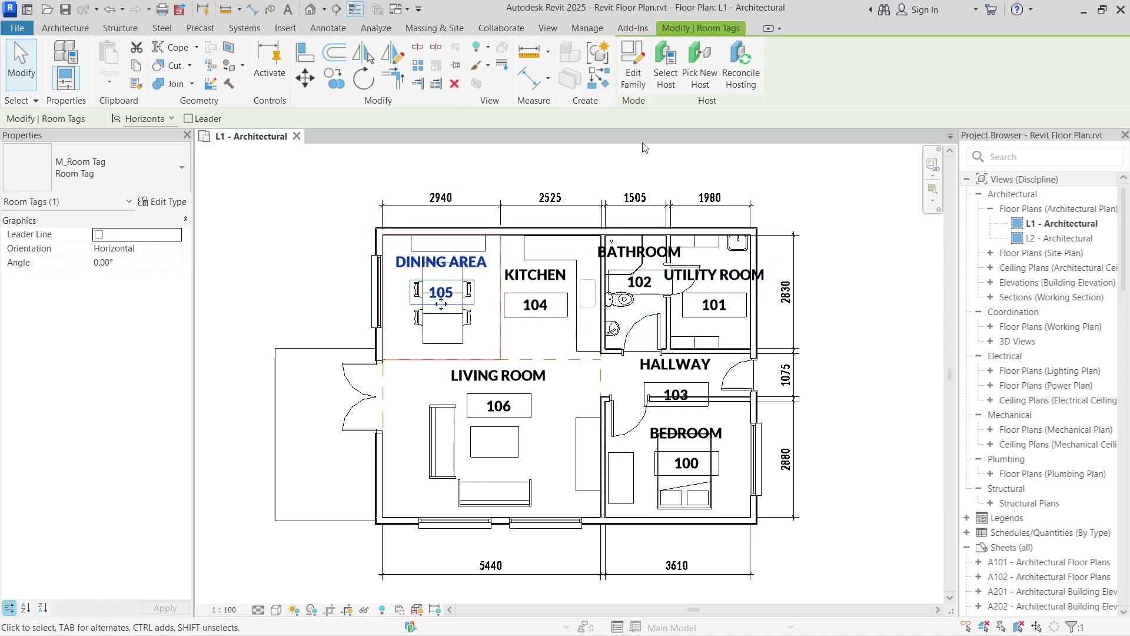
{"action": "left_click", "coordinate": [633, 88]}
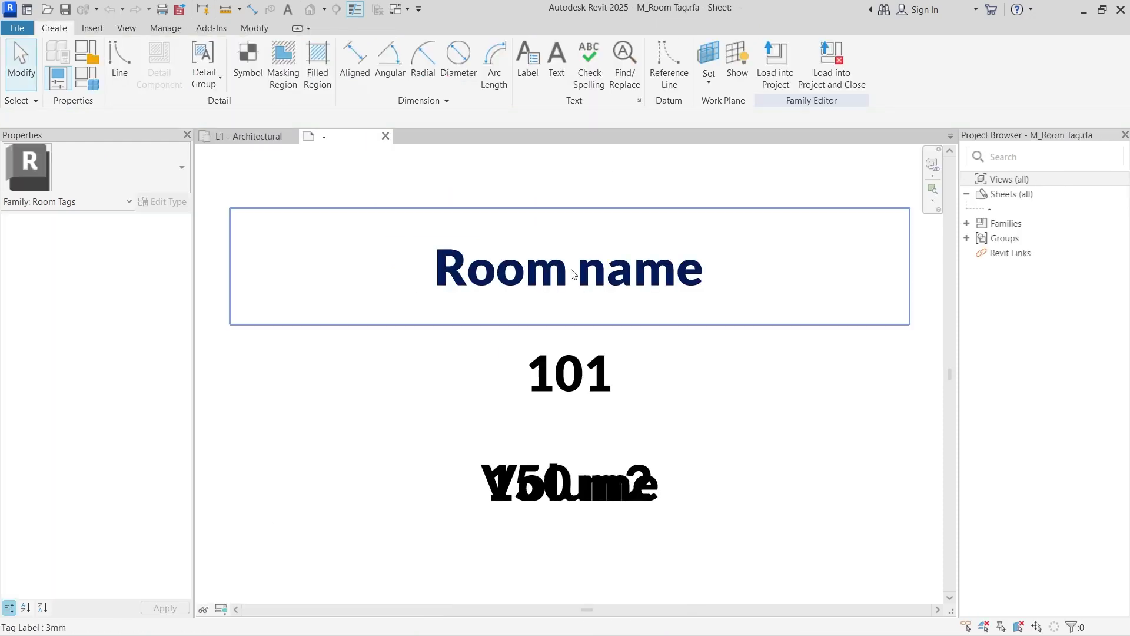
Reduce the Room name label's text size to 1.75 mm and load the tag into the project
{"action": "left_click", "coordinate": [519, 262]}
{"action": "left_click", "coordinate": [165, 202]}
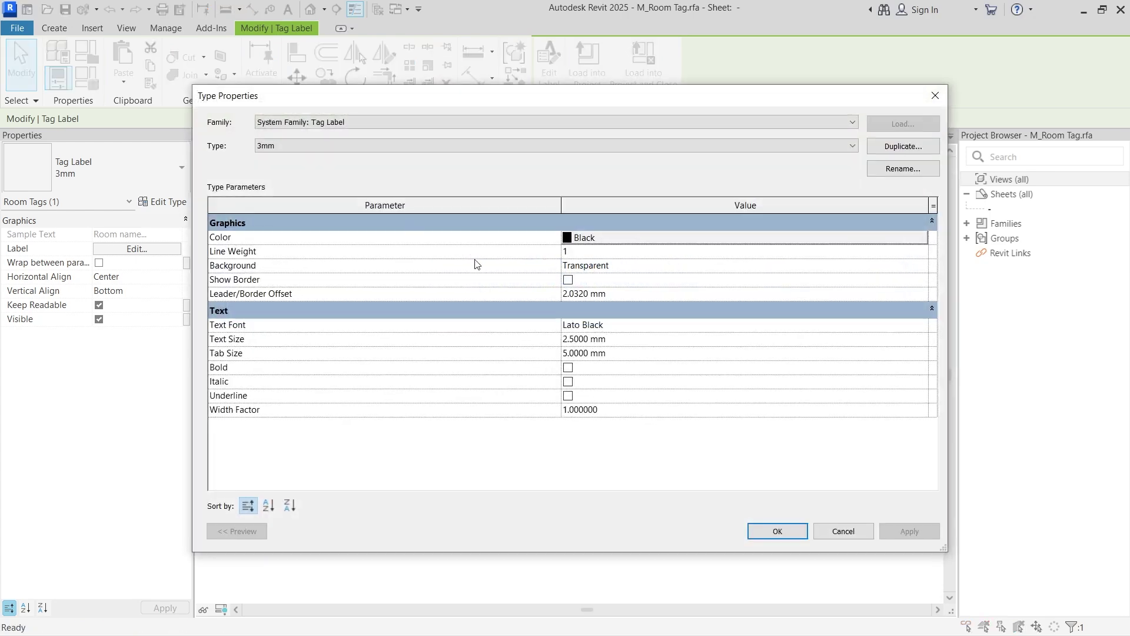
{"action": "left_click", "coordinate": [579, 341]}
{"action": "double_click", "coordinate": [579, 342]}
{"action": "type", "text": "1.75mm"}
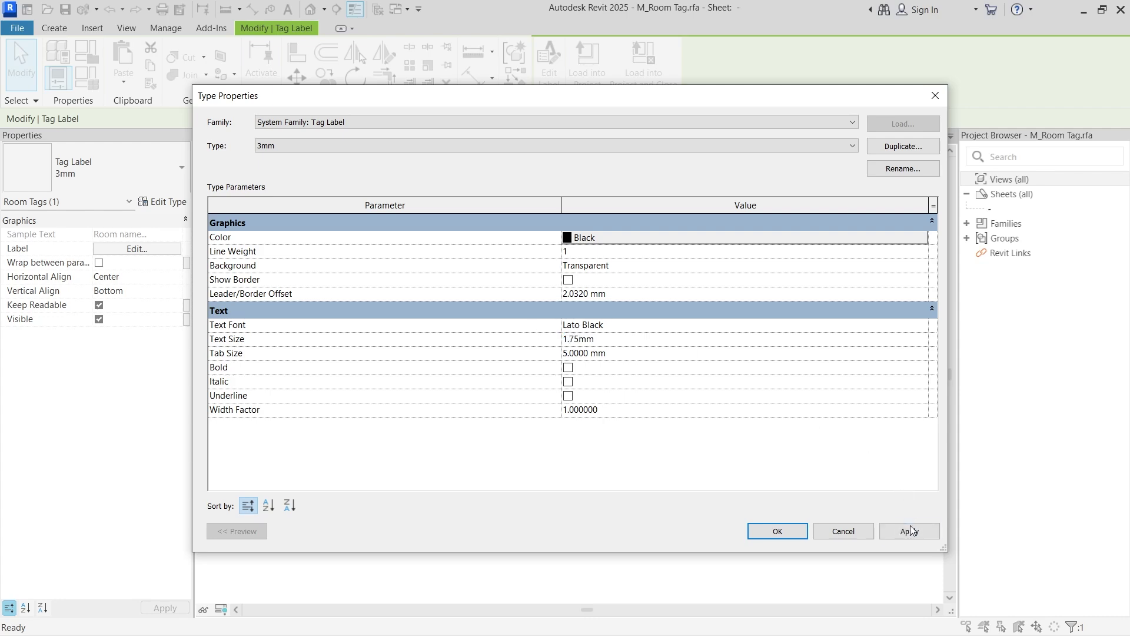
{"action": "left_click", "coordinate": [910, 531]}
{"action": "left_click", "coordinate": [783, 532]}
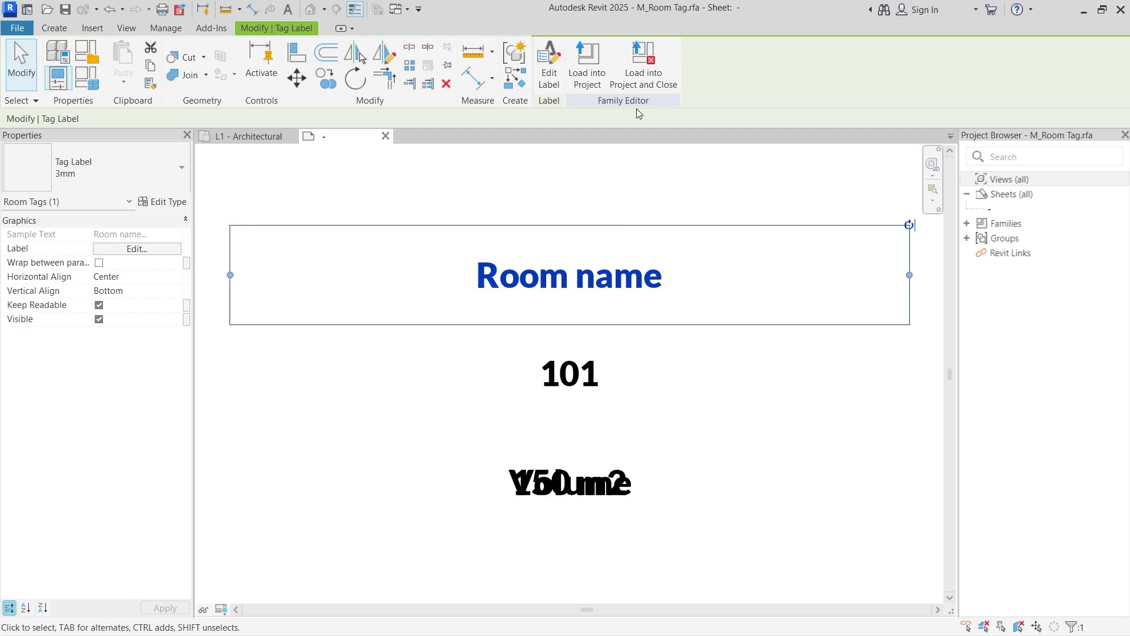
{"action": "left_click", "coordinate": [639, 66]}
Load the edited room tag family into the project, overwriting the existing version
{"action": "left_click", "coordinate": [597, 334]}
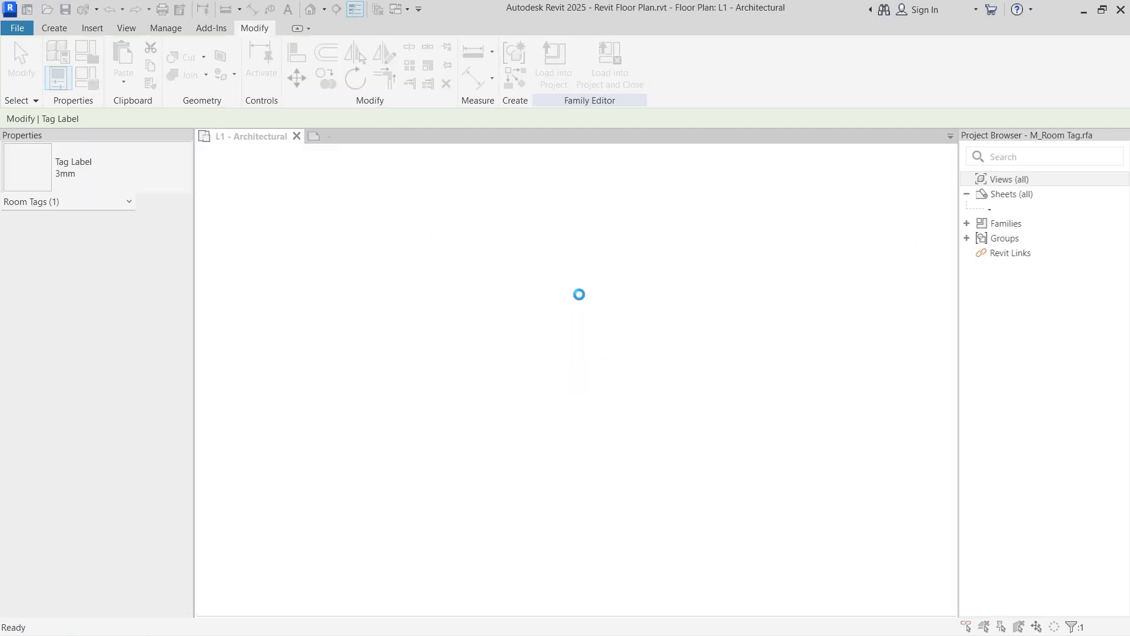
{"action": "left_click", "coordinate": [474, 283]}
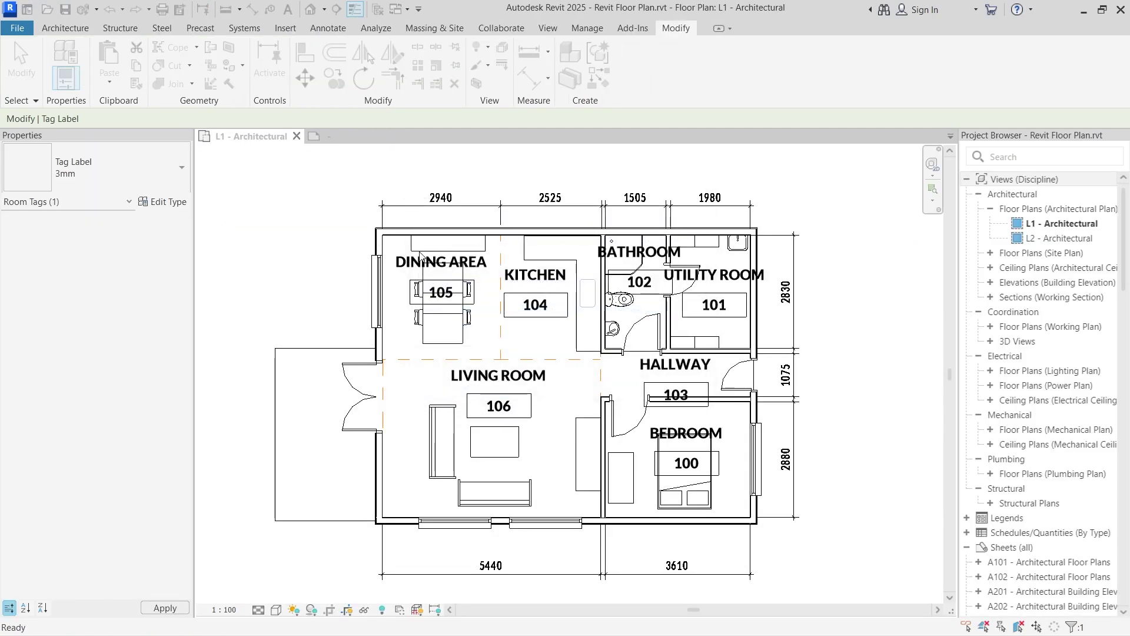